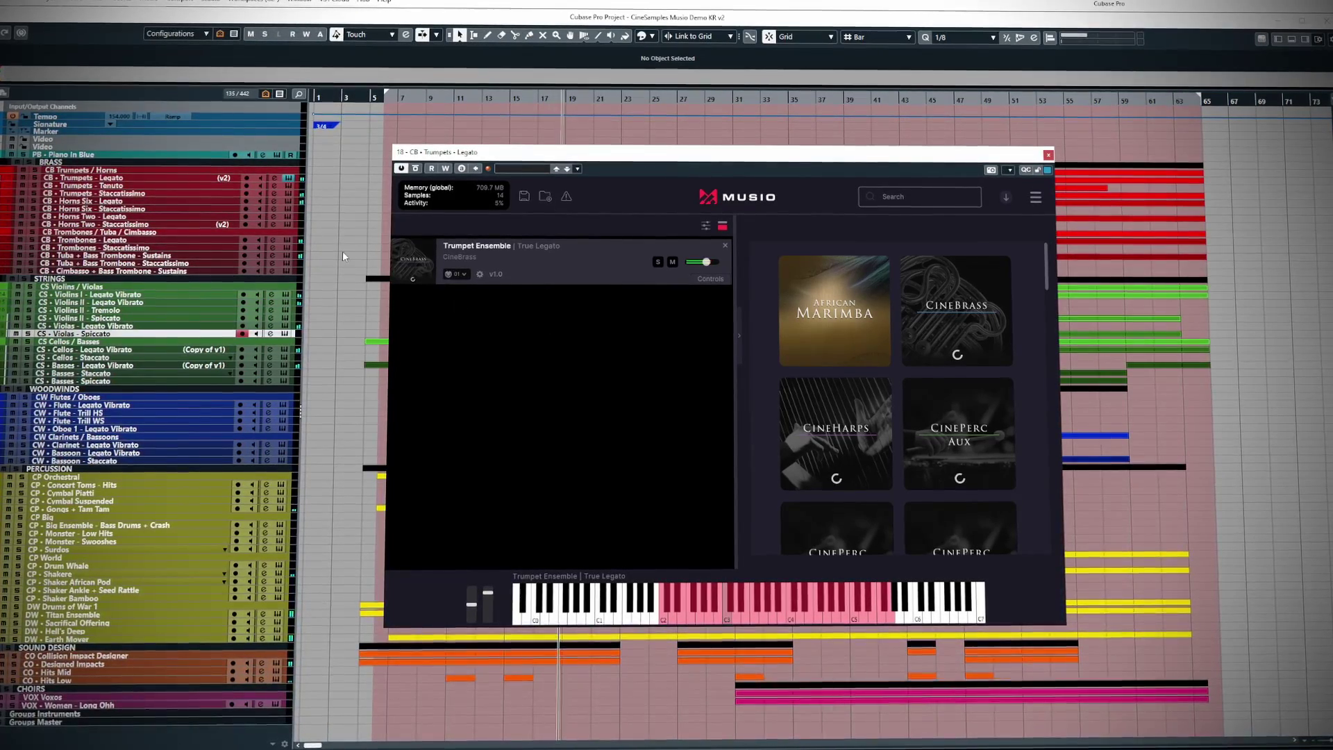
Close the Trumpets - Legato instrument and inspect the Musio patch on the Trumpets - Tenuto track before closing it as well
{"action": "left_click", "coordinate": [289, 178]}
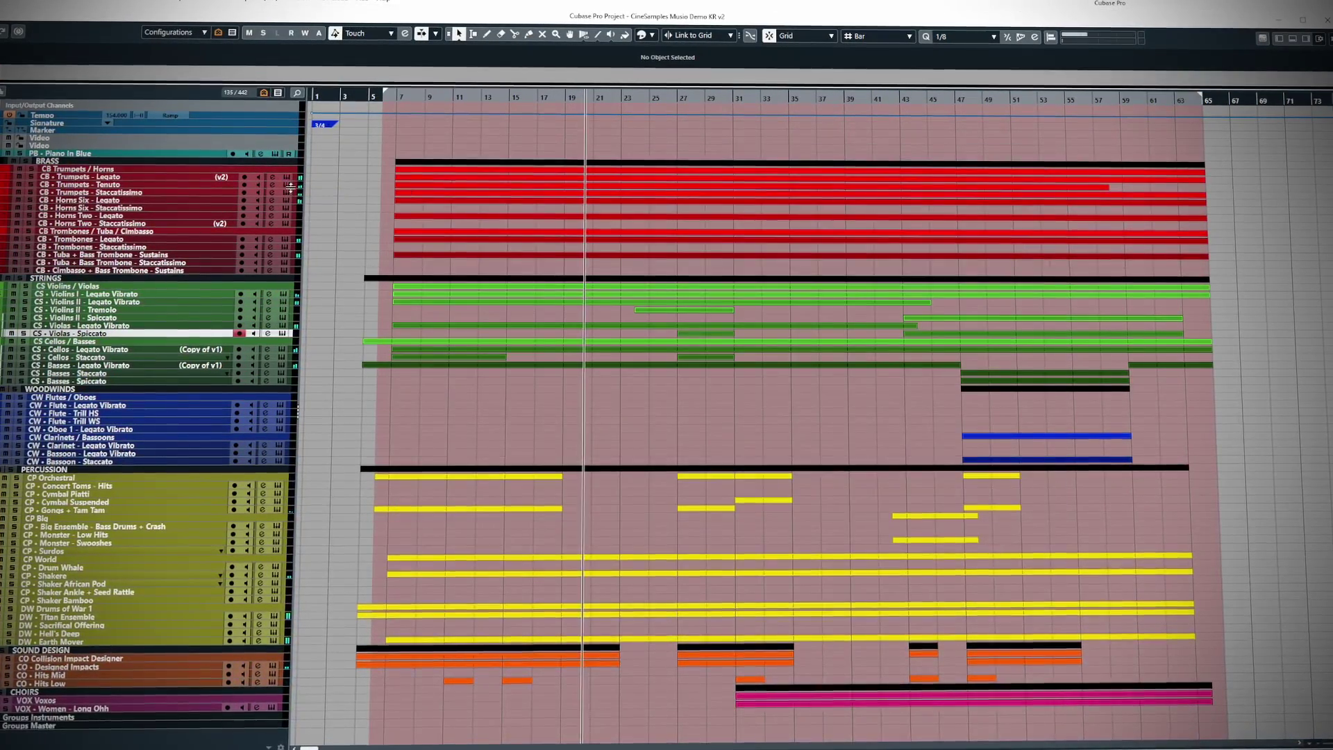
{"action": "left_click", "coordinate": [286, 185]}
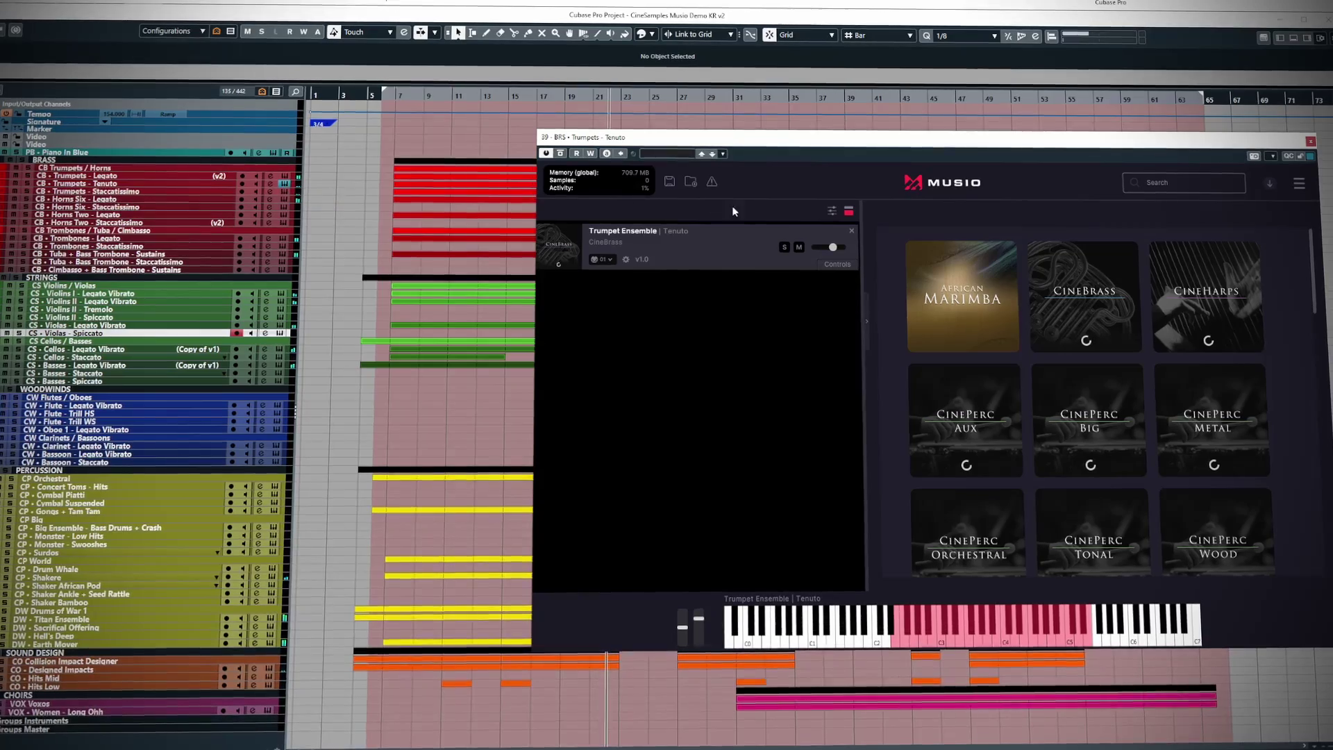
{"action": "left_click_drag", "start_coordinate": [825, 143], "coordinate": [630, 159]}
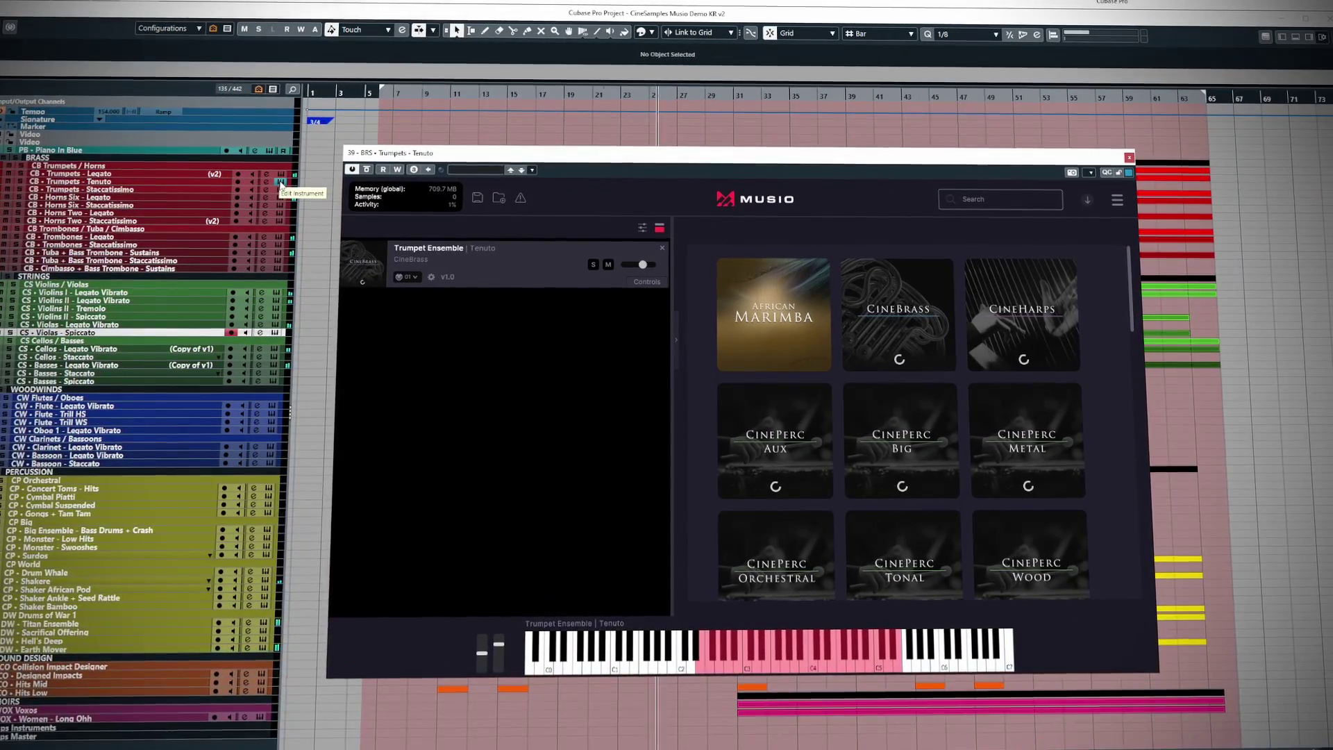
{"action": "left_click", "coordinate": [279, 182]}
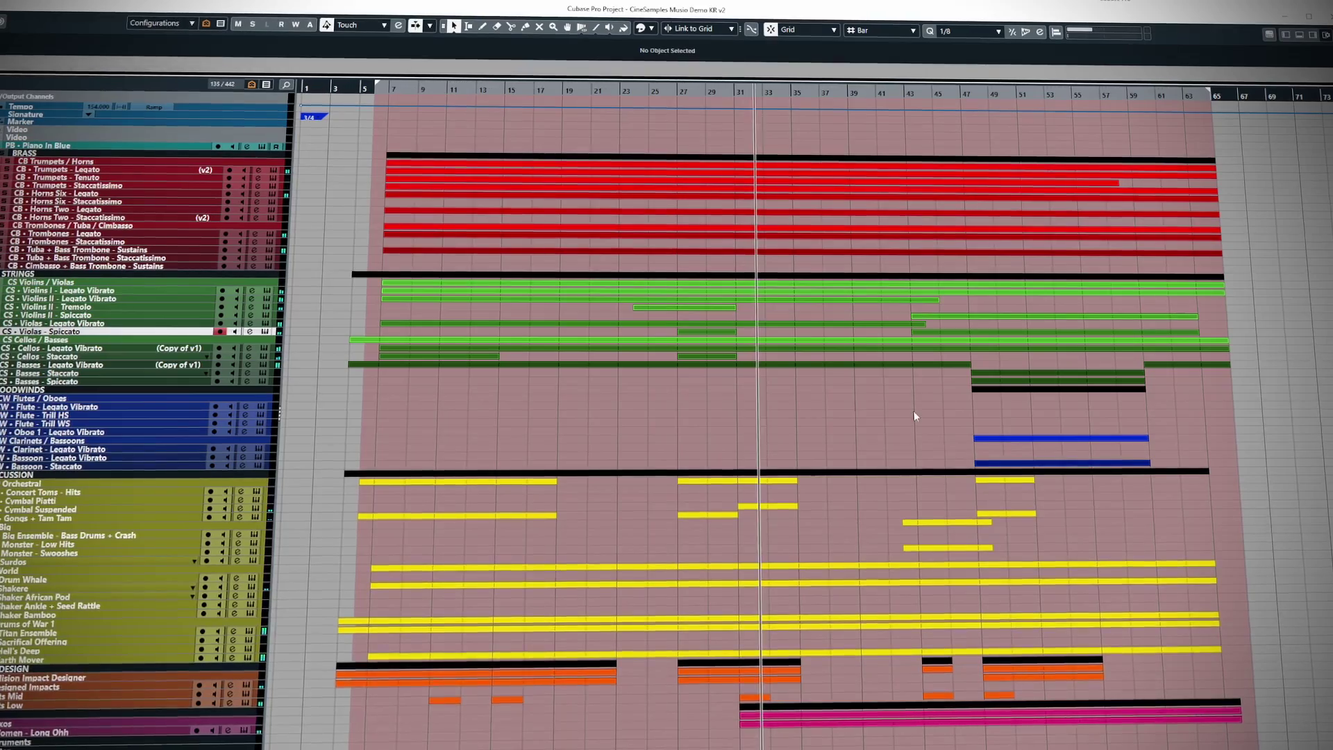
Examine the arrangement's brass, strings, woodwinds, percussion, sound design and choir tracks with enlarged track heights
{"action": "key", "text": "shift+h"}
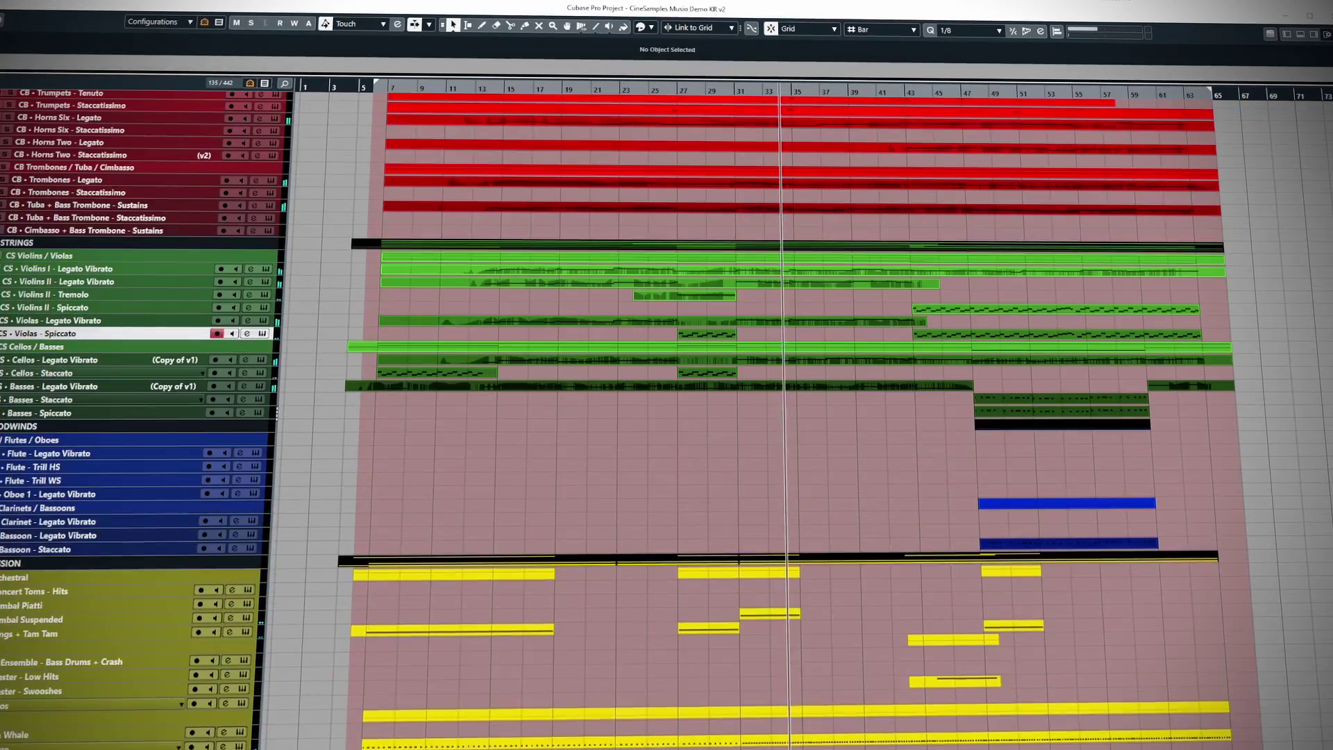
{"action": "scroll", "coordinate": [1158, 631], "scroll_direction": "up", "scroll_amount": 4}
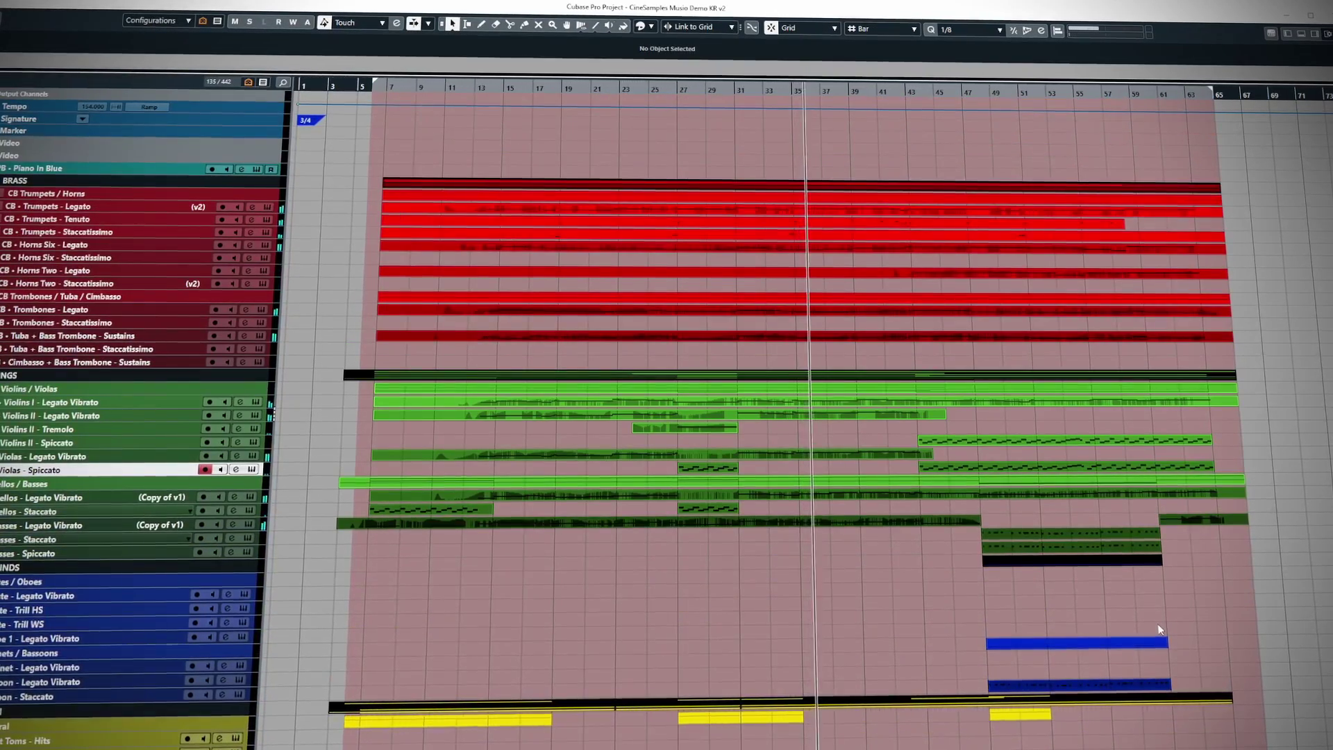
{"action": "scroll", "coordinate": [1161, 630], "scroll_direction": "down", "scroll_amount": 3}
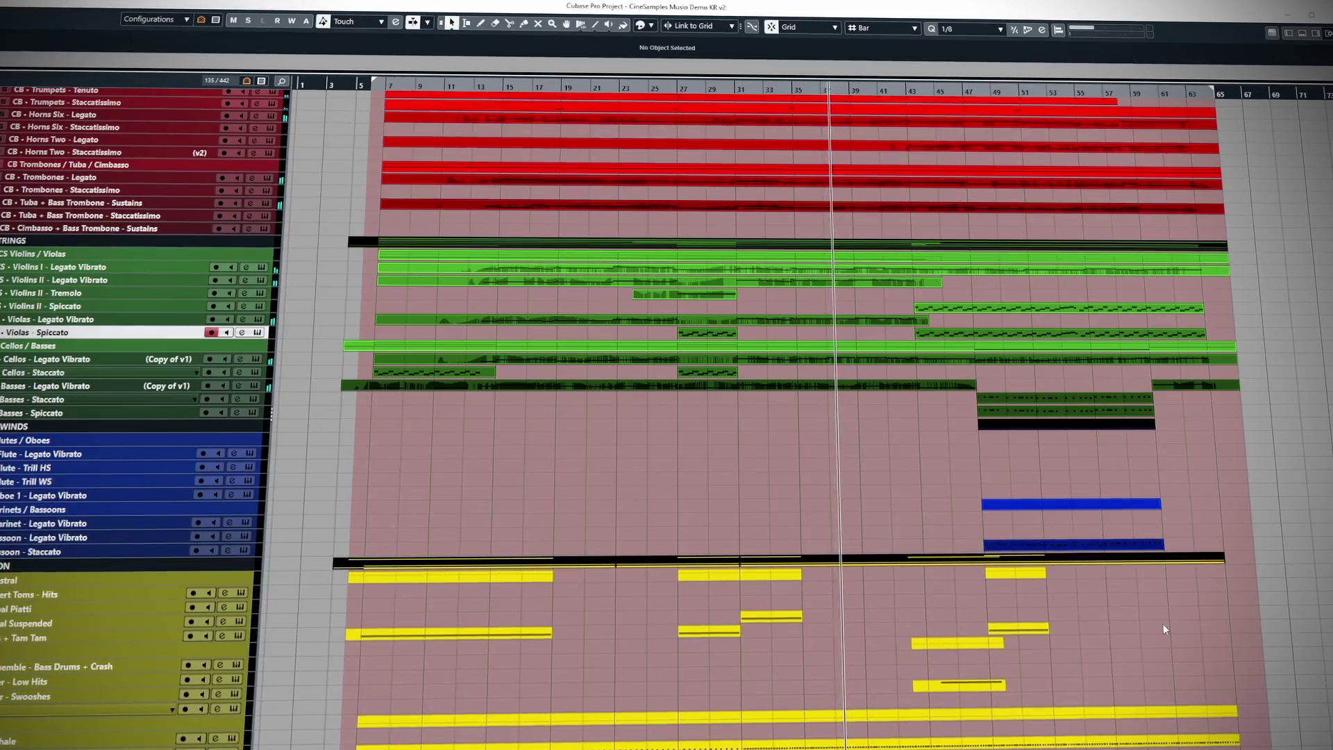
{"action": "scroll", "coordinate": [1164, 623], "scroll_direction": "down", "scroll_amount": 3}
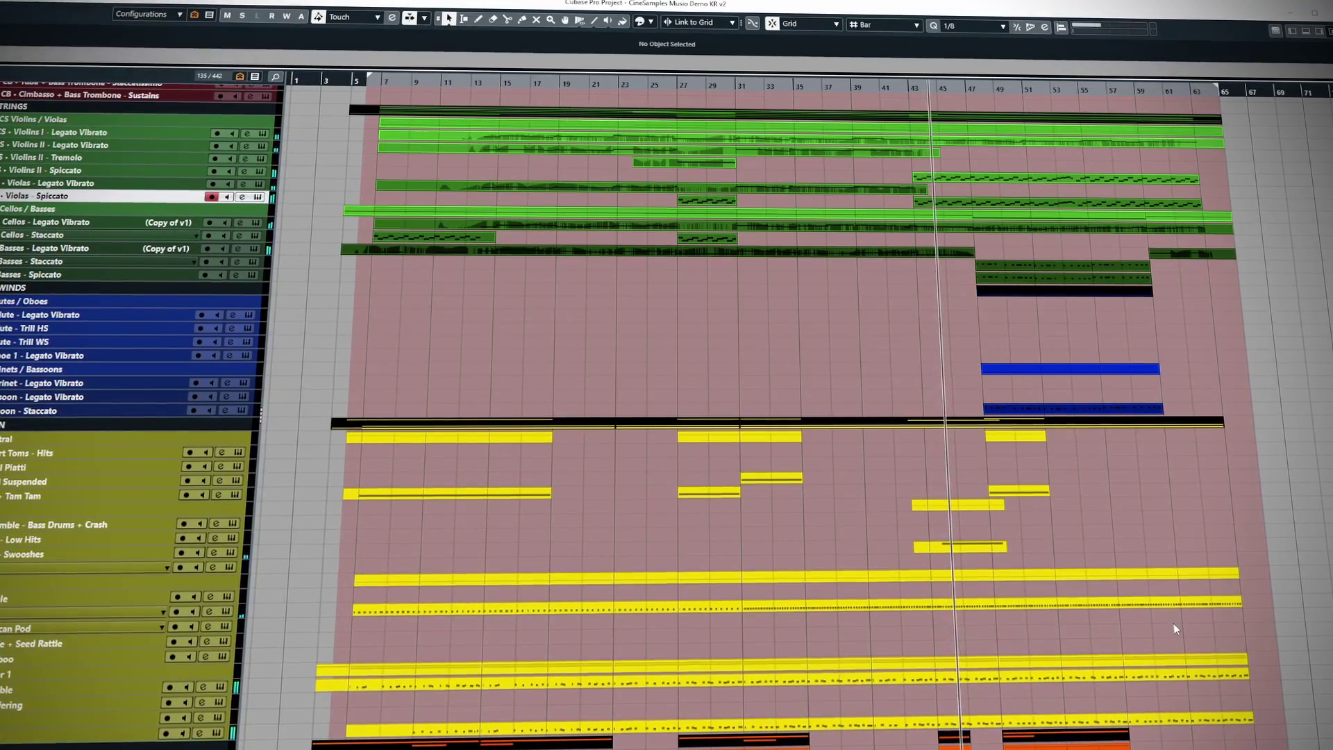
{"action": "scroll", "coordinate": [1173, 628], "scroll_direction": "up", "scroll_amount": 5}
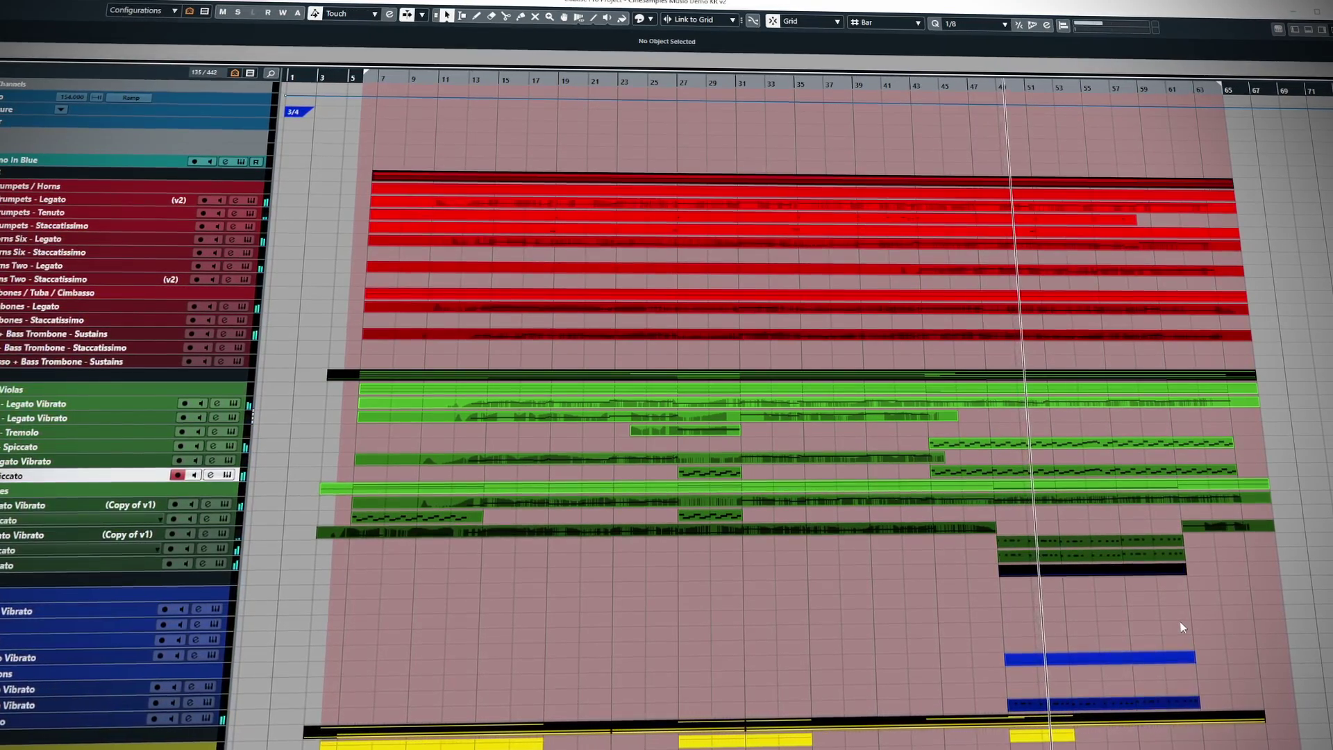
{"action": "scroll", "coordinate": [1181, 627], "scroll_direction": "down", "scroll_amount": 3}
{"action": "scroll", "coordinate": [1184, 629], "scroll_direction": "down", "scroll_amount": 3}
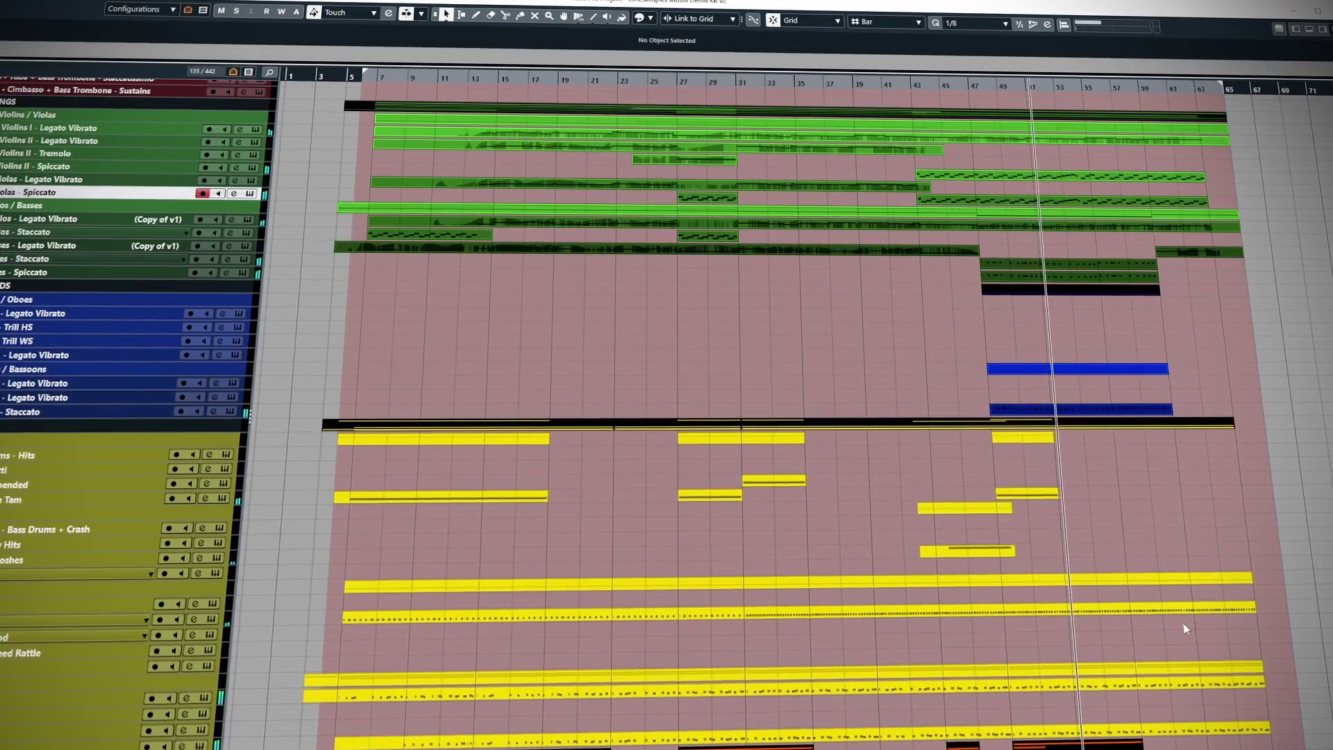
{"action": "scroll", "coordinate": [1186, 630], "scroll_direction": "down", "scroll_amount": 3}
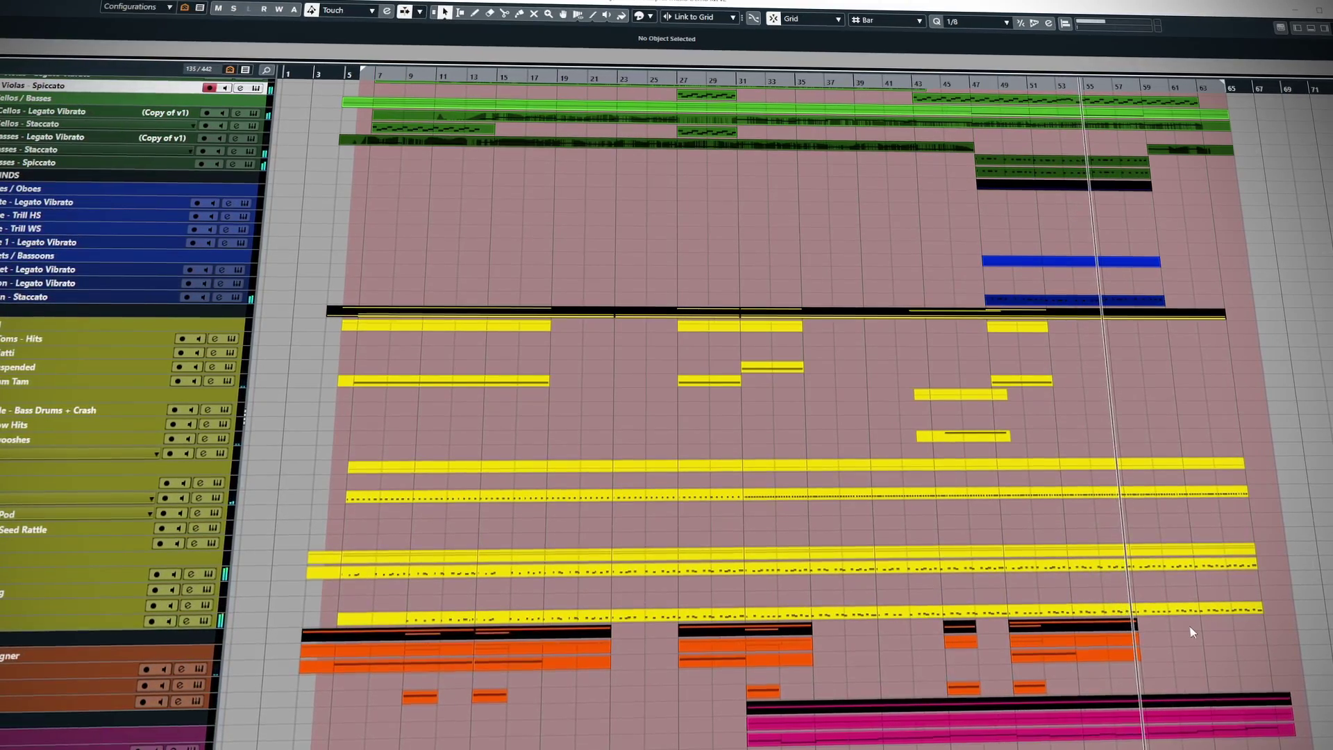
{"action": "scroll", "coordinate": [1191, 632], "scroll_direction": "up", "scroll_amount": 3}
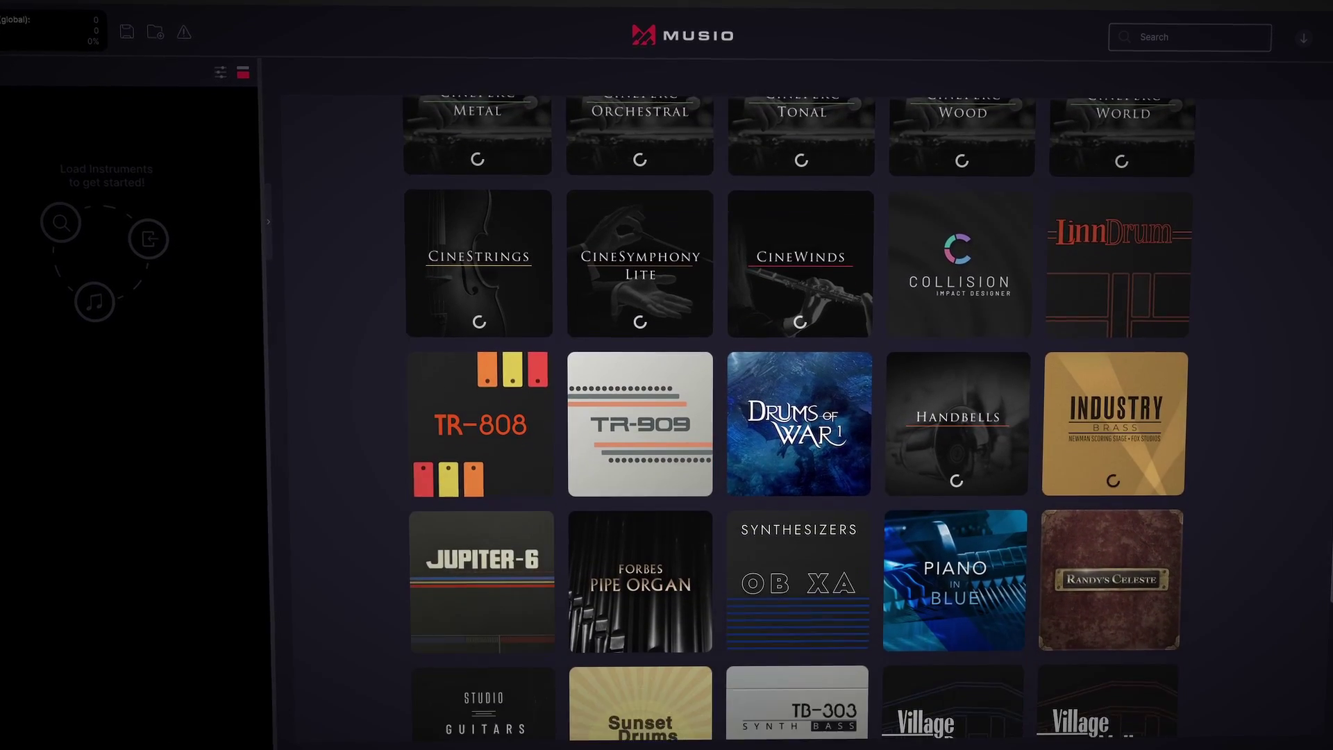
Browse the Musio library collection and view the instrument list of Drums of War 1
{"action": "scroll", "coordinate": [1231, 360], "scroll_direction": "down", "scroll_amount": 5}
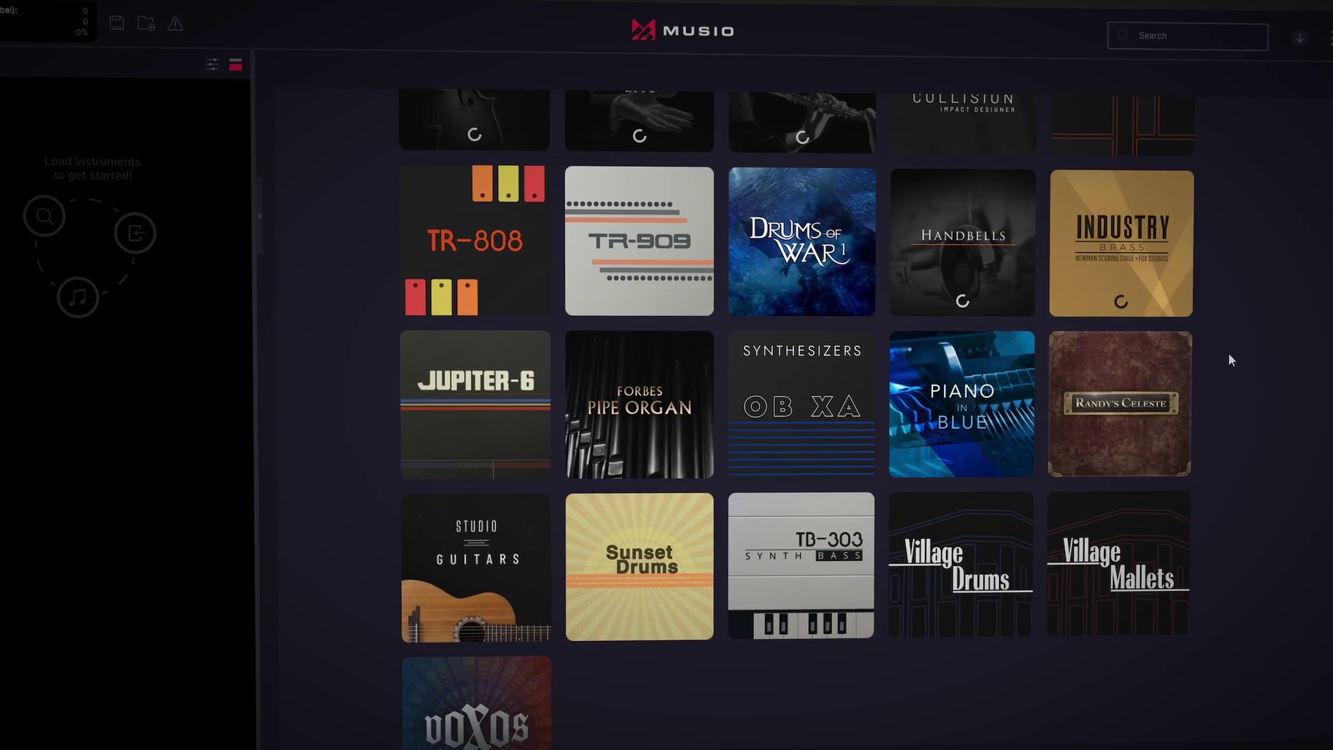
{"action": "left_click", "coordinate": [830, 233]}
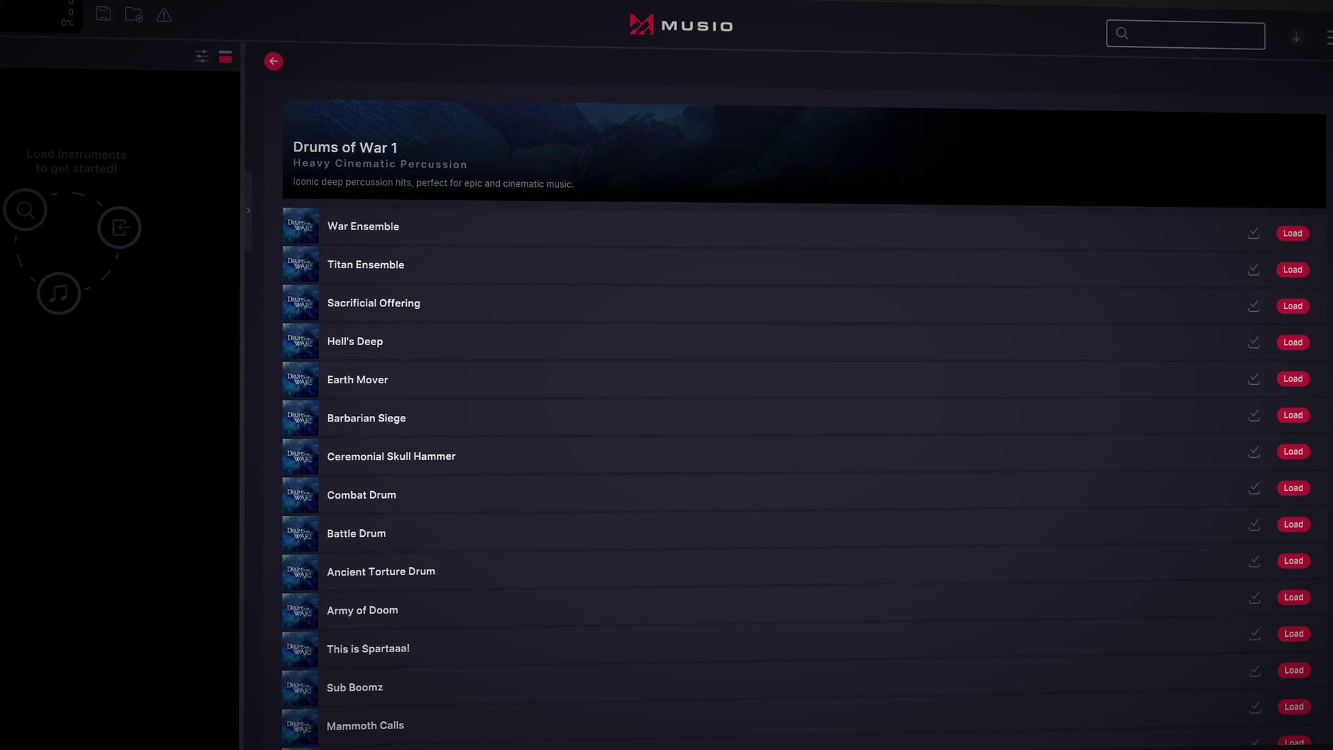
{"action": "scroll", "coordinate": [798, 417], "scroll_direction": "down", "scroll_amount": 2}
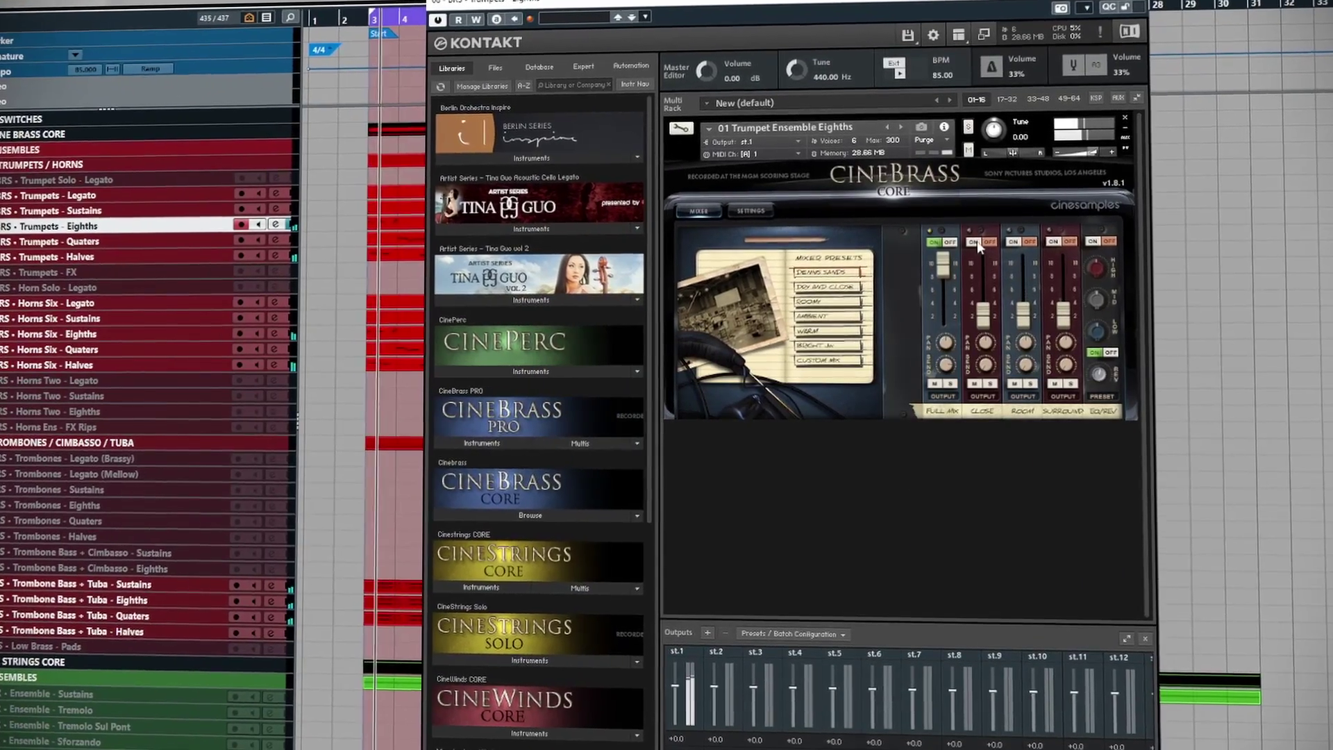
Enable the Close, Room and Surround microphones in the CineBrass Core mixer with raised Close and Room levels, and open the instrument's settings page
{"action": "left_click", "coordinate": [976, 242]}
{"action": "left_click_drag", "start_coordinate": [983, 316], "coordinate": [1028, 267]}
{"action": "left_click", "coordinate": [1016, 234]}
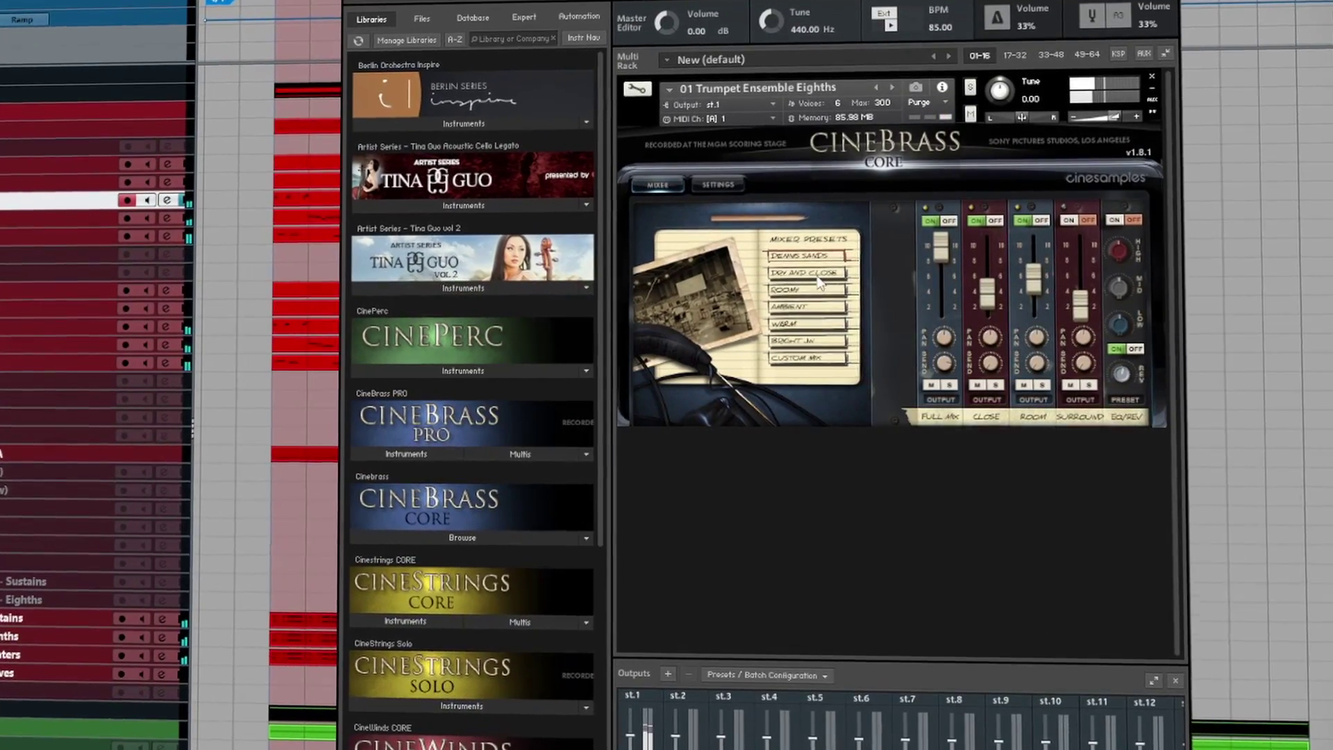
{"action": "left_click", "coordinate": [728, 192]}
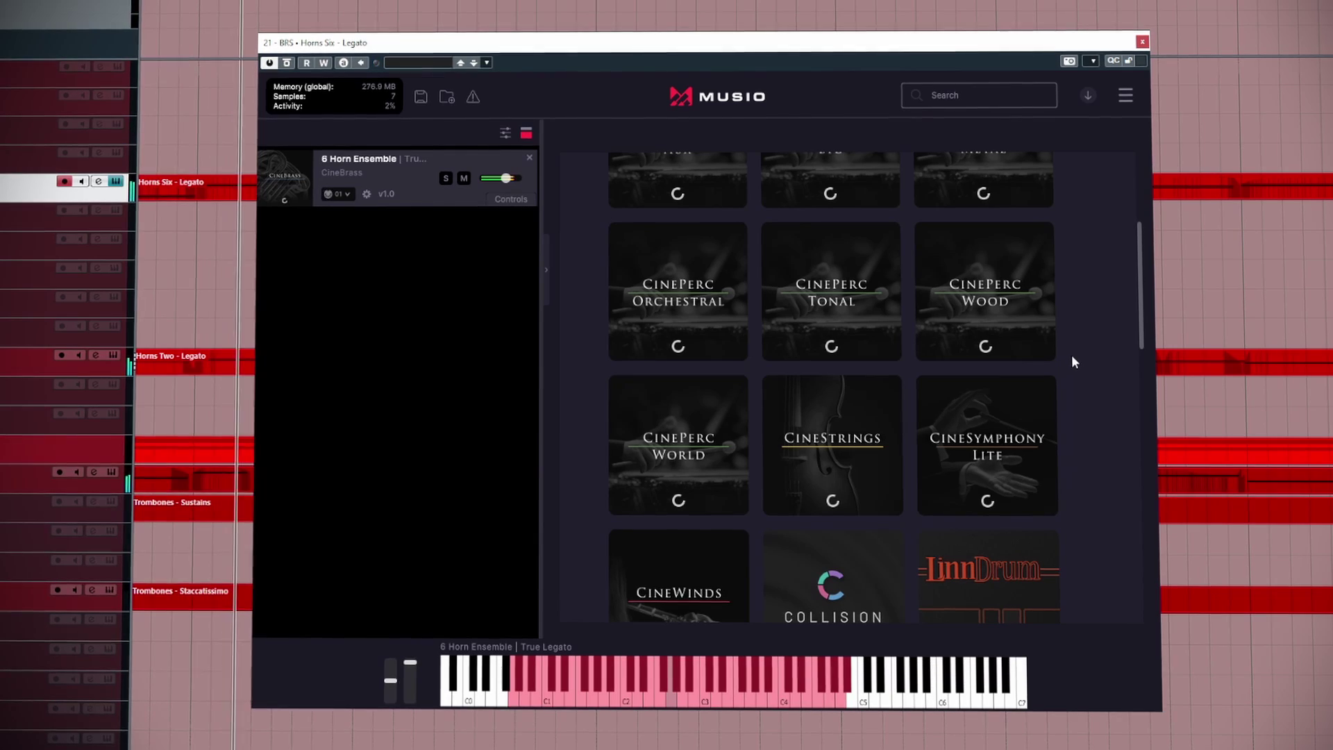
Look through the Musio library collection and the project's brass, strings and percussion tracks with the six-horn legato instrument open
{"action": "scroll", "coordinate": [1072, 356], "scroll_direction": "down", "scroll_amount": 3}
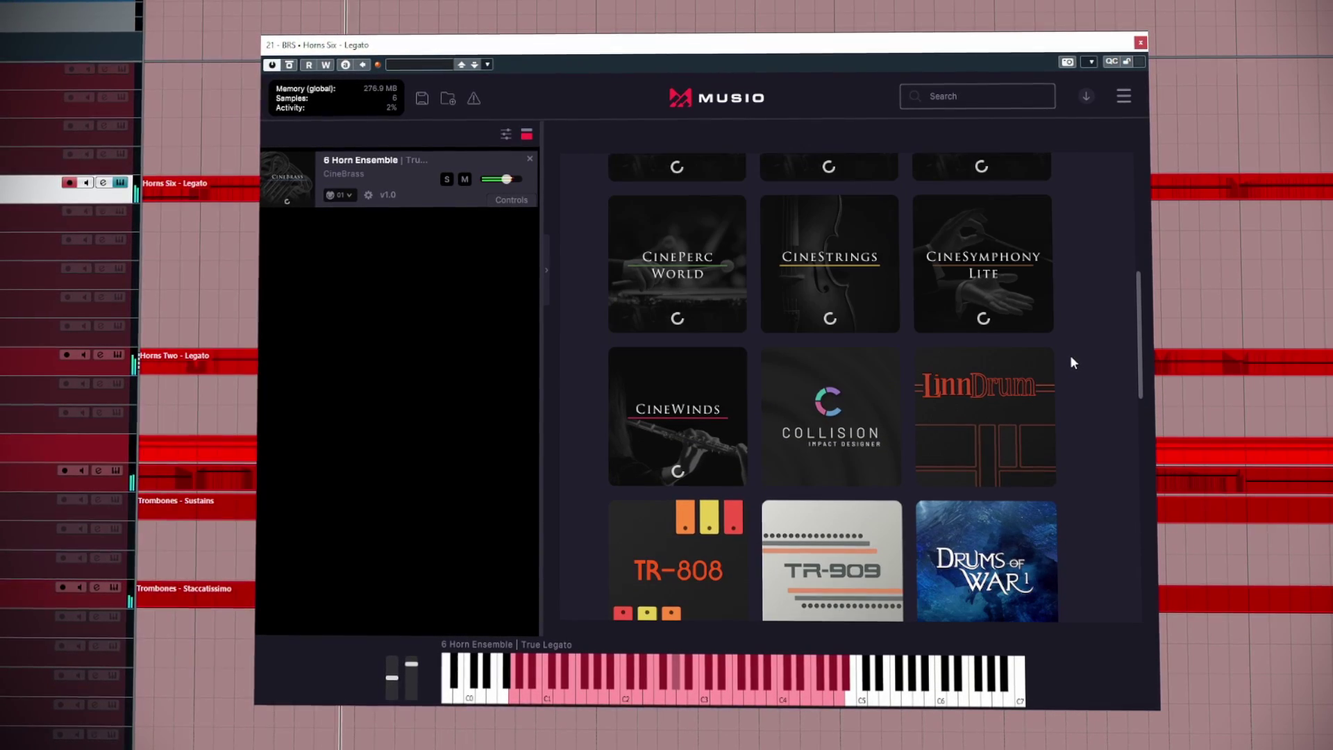
{"action": "scroll", "coordinate": [1209, 345], "scroll_direction": "down", "scroll_amount": 2}
{"action": "scroll", "coordinate": [1210, 352], "scroll_direction": "down", "scroll_amount": 3}
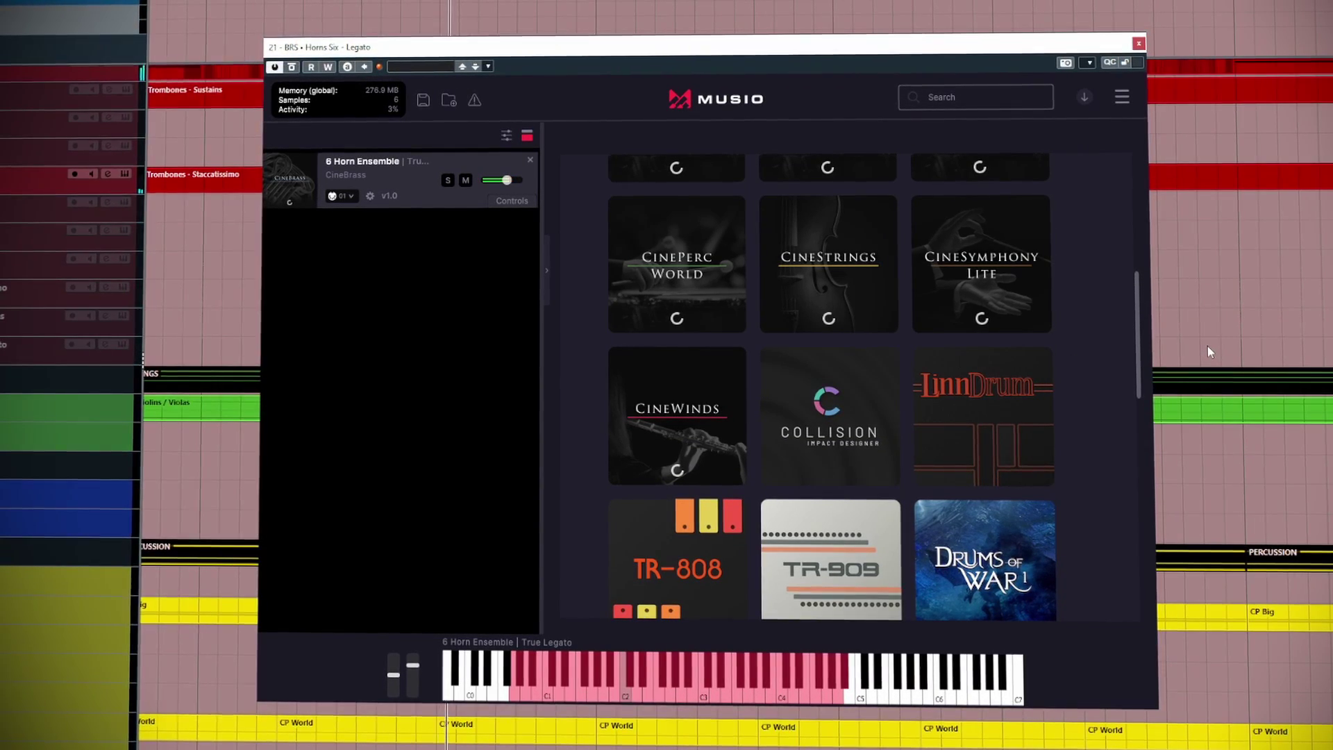
{"action": "scroll", "coordinate": [1208, 352], "scroll_direction": "down", "scroll_amount": 4}
{"action": "scroll", "coordinate": [1207, 347], "scroll_direction": "up", "scroll_amount": 5}
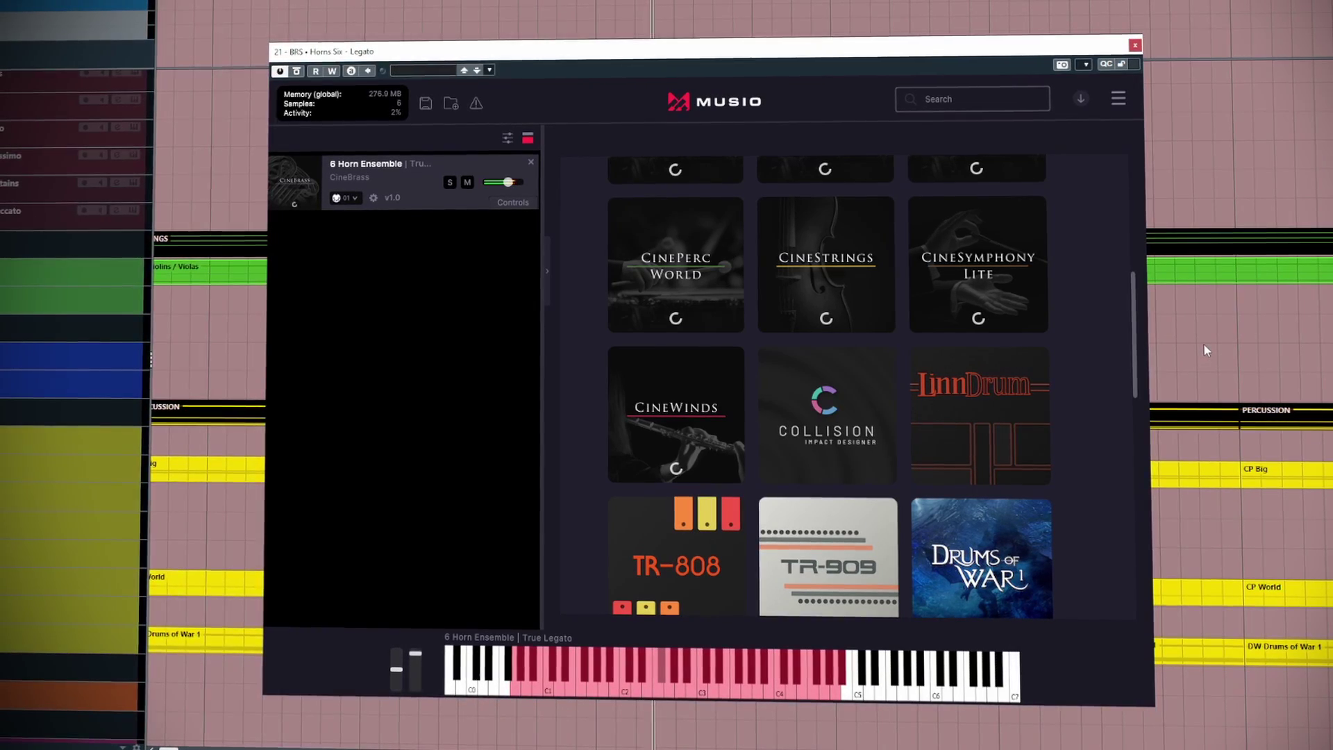
{"action": "scroll", "coordinate": [1222, 347], "scroll_direction": "up", "scroll_amount": 6}
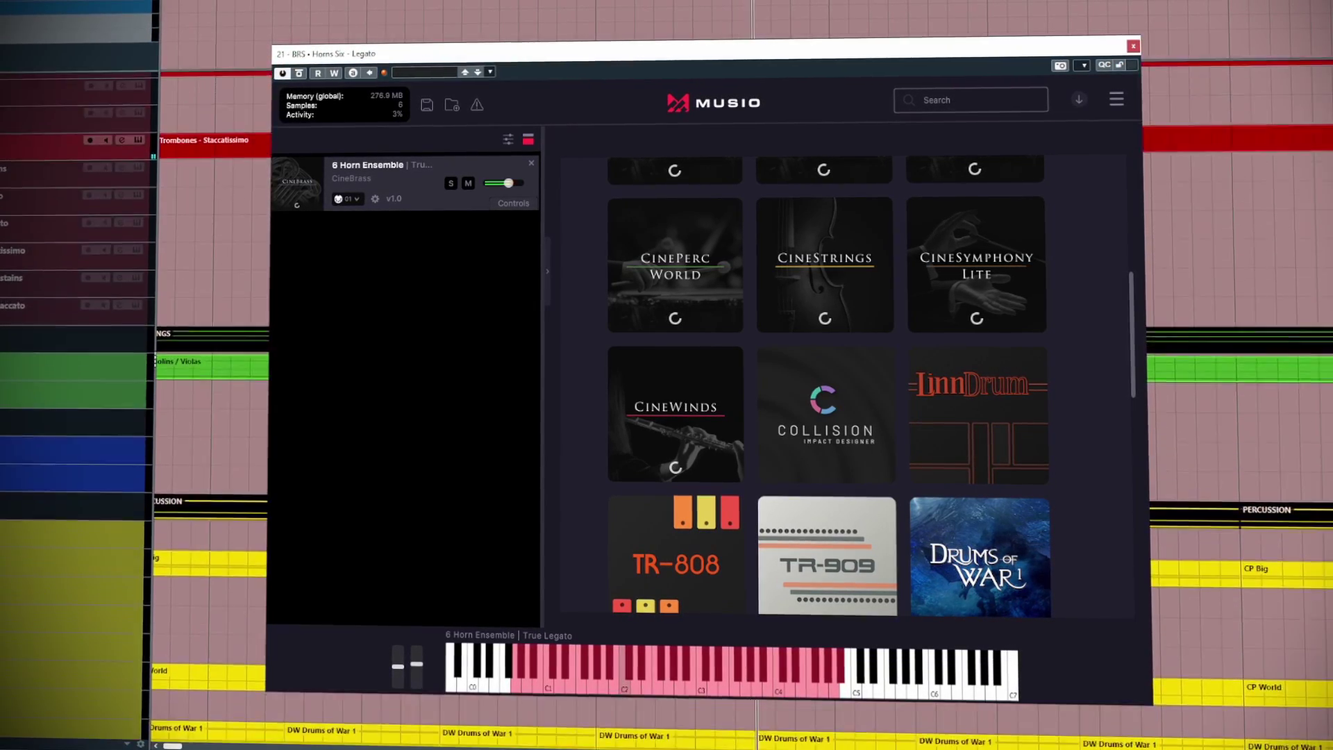
{"action": "scroll", "coordinate": [1222, 347], "scroll_direction": "down", "scroll_amount": 3}
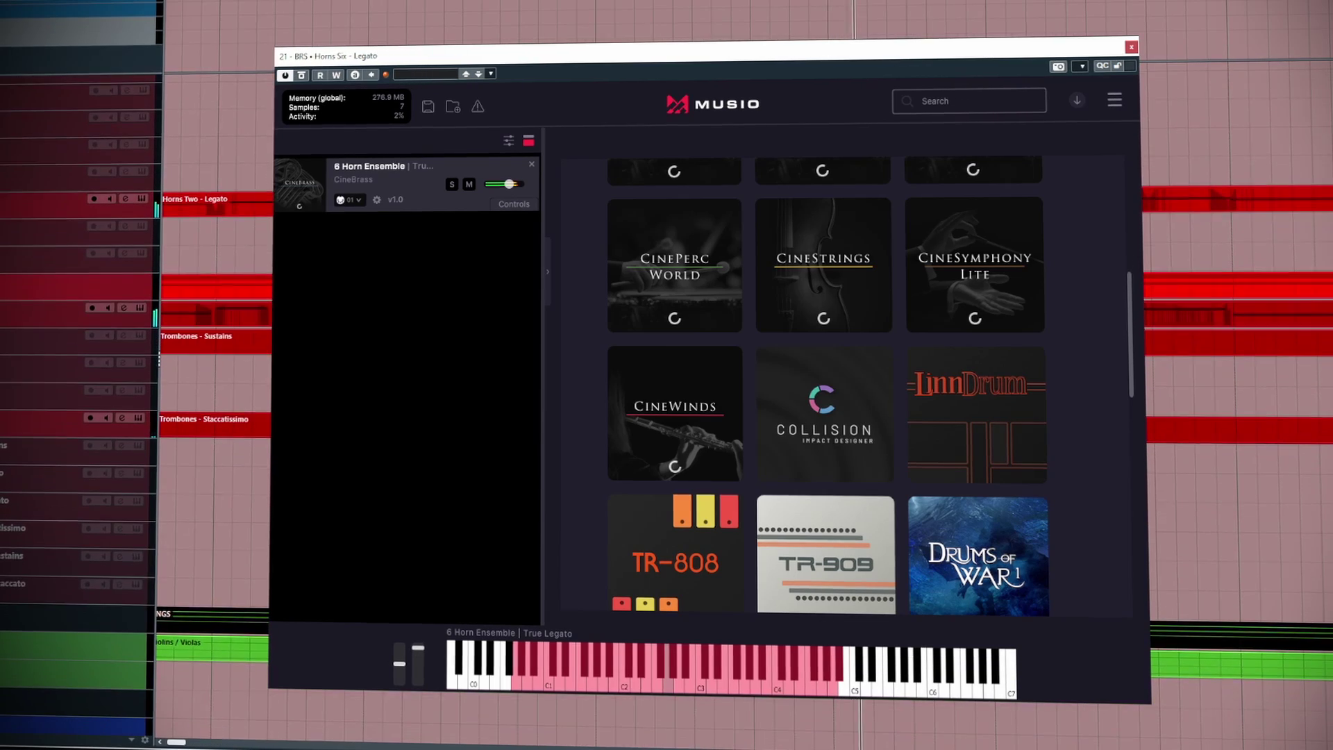
{"action": "scroll", "coordinate": [1222, 347], "scroll_direction": "down", "scroll_amount": 3}
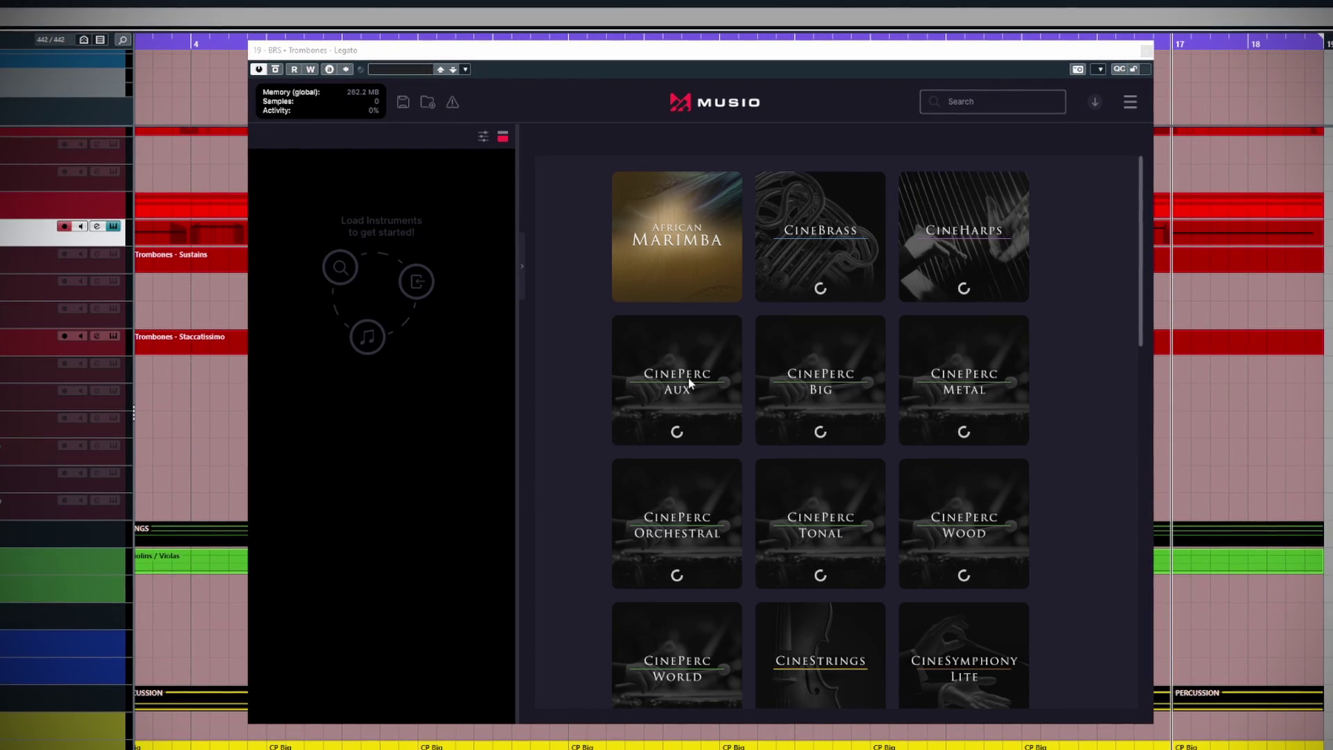
Open the CineBrass library for the Trombones - Legato track's Musio instance and search for "trumpet"
{"action": "left_click", "coordinate": [831, 245]}
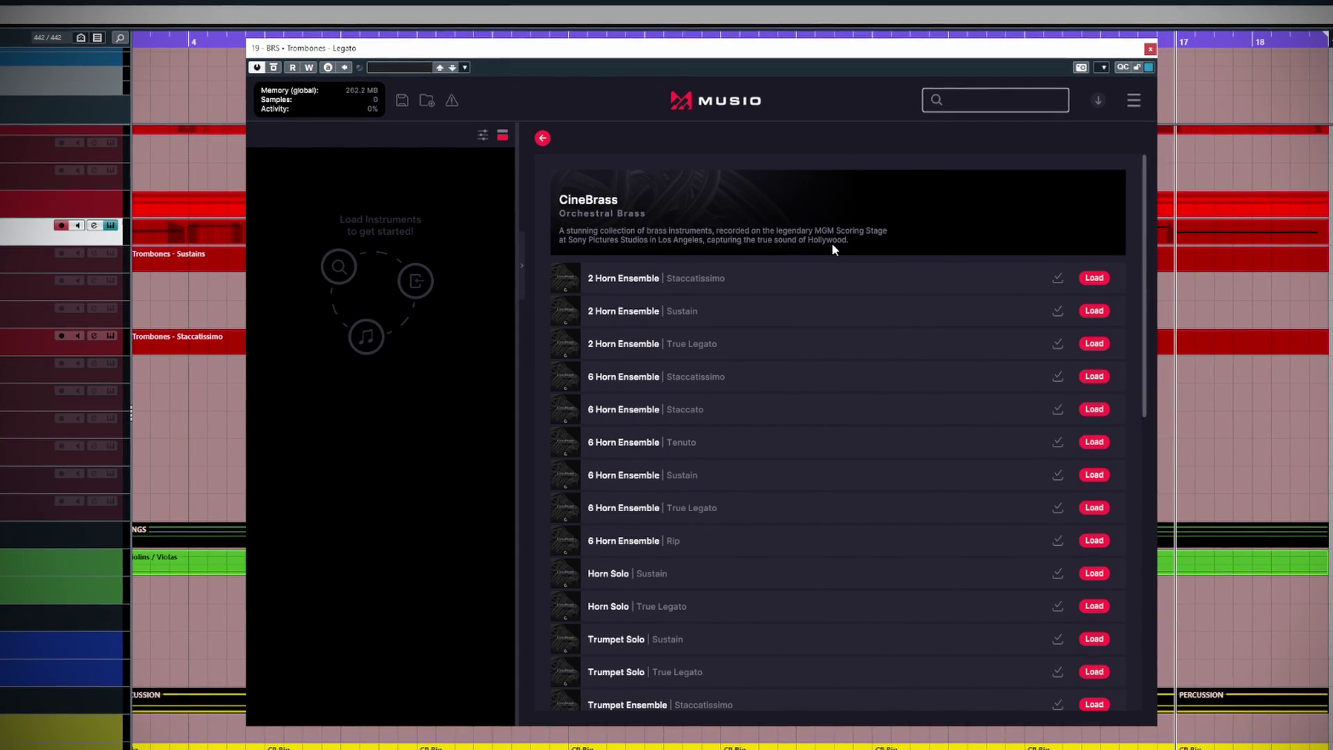
{"action": "left_click", "coordinate": [981, 99]}
{"action": "type", "text": "tru"}
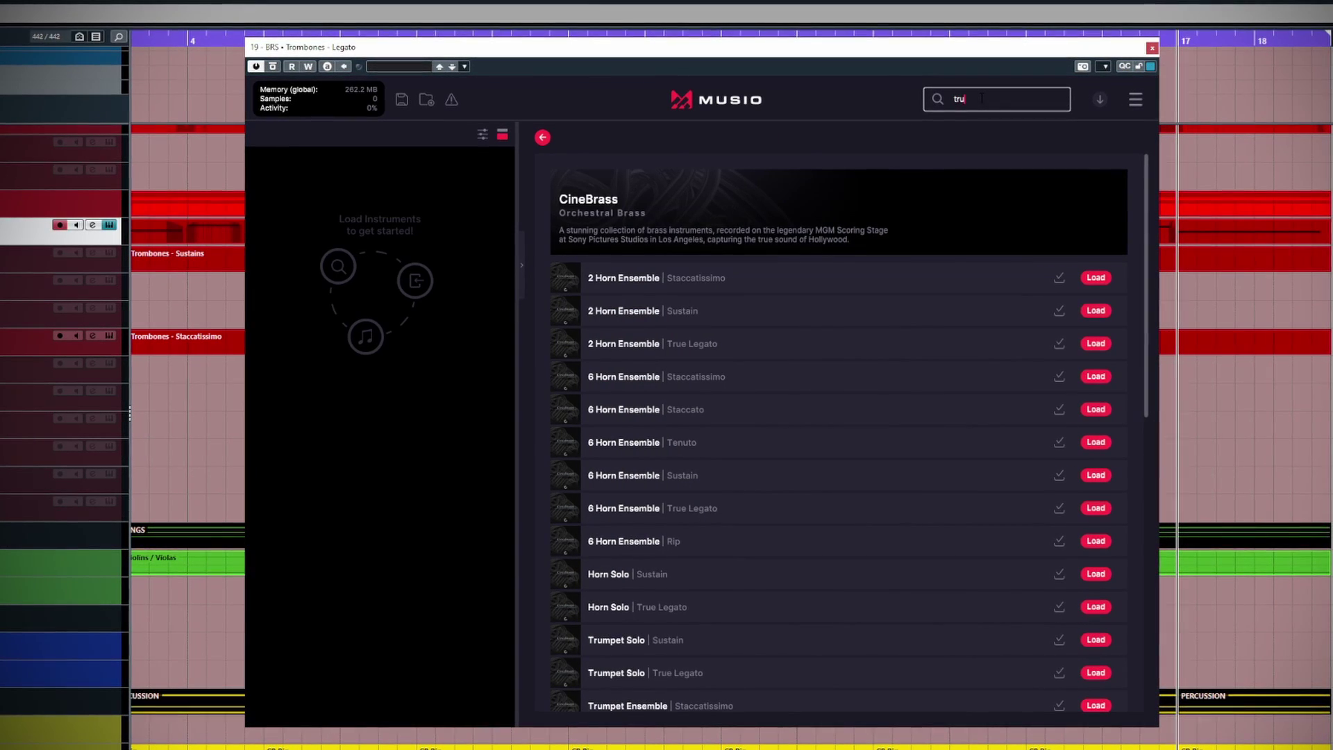
{"action": "type", "text": "mpet"}
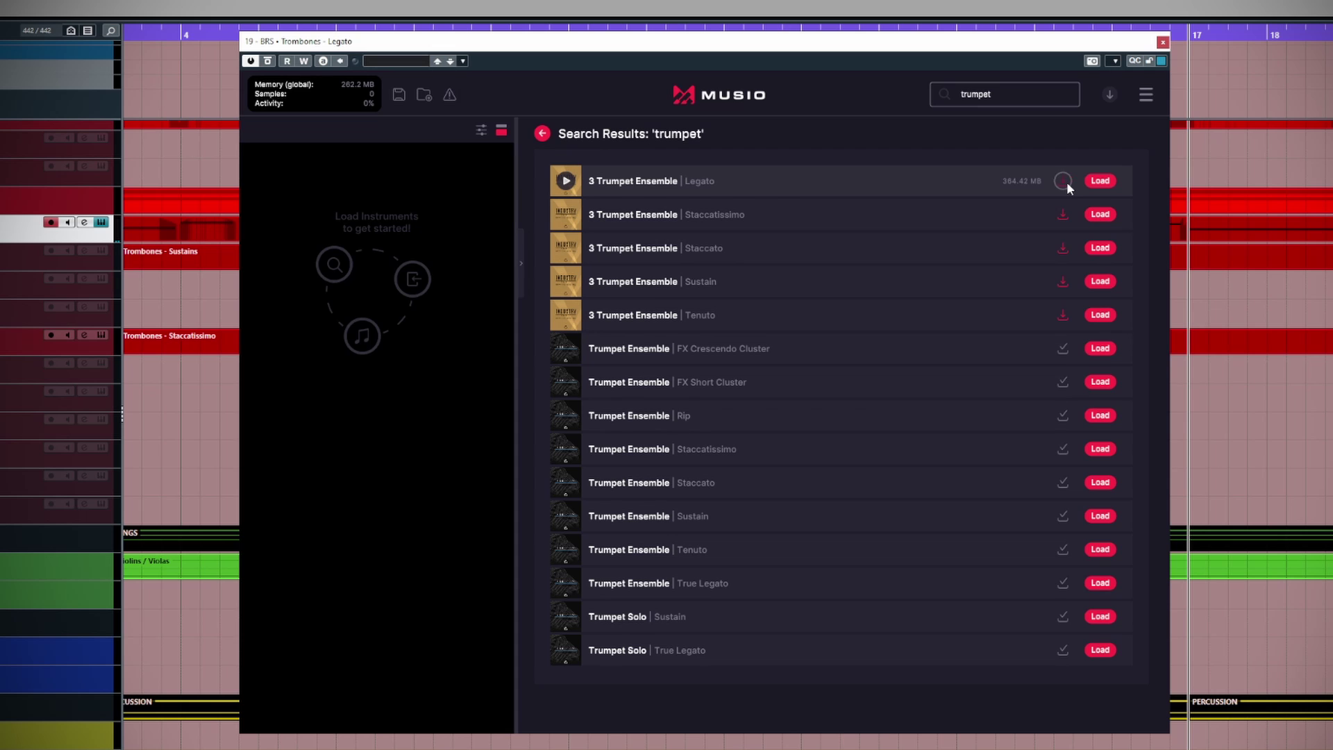
Try the 3 Trumpet Ensemble Legato, remove it, and load the CineBrass Trumpet Ensemble FX Crescendo Cluster, FX Short Cluster, Rip and Staccatissimo patches
{"action": "left_click", "coordinate": [1101, 181]}
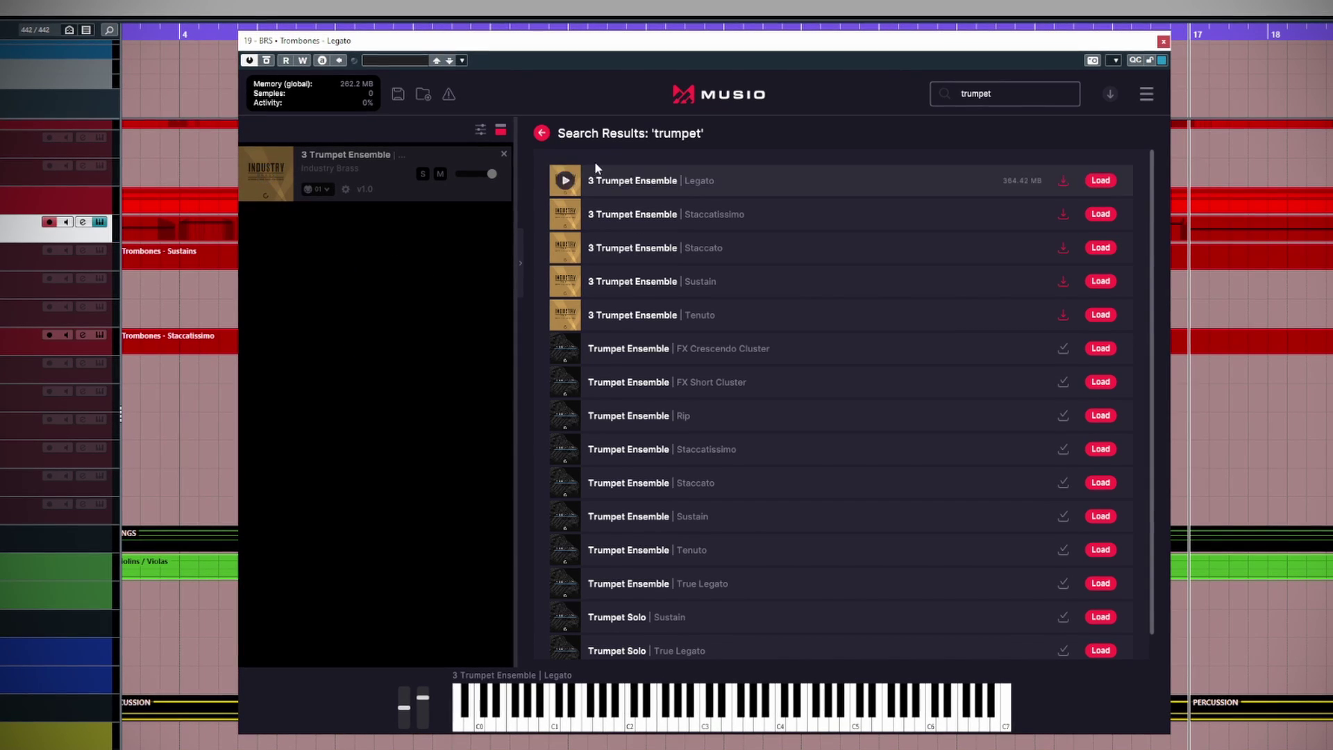
{"action": "left_click", "coordinate": [503, 152]}
{"action": "left_click", "coordinate": [1104, 351]}
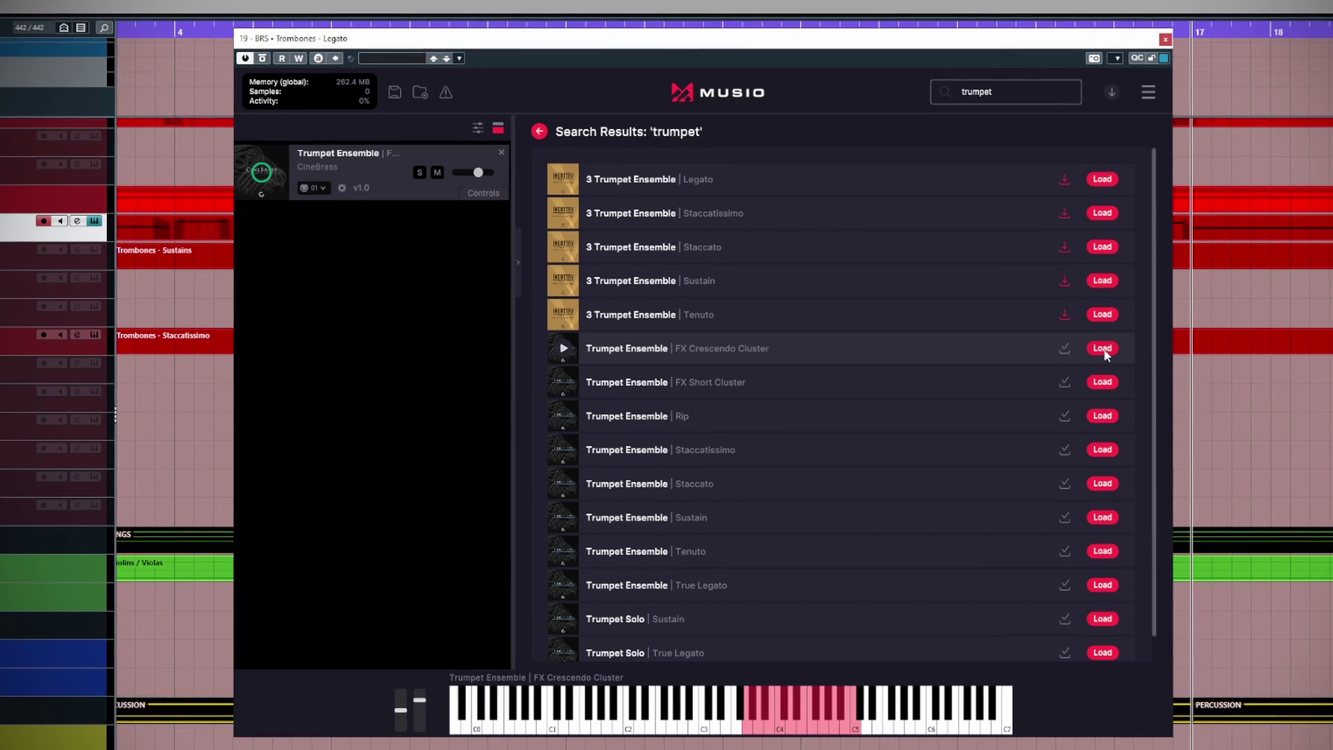
{"action": "left_click", "coordinate": [1104, 383]}
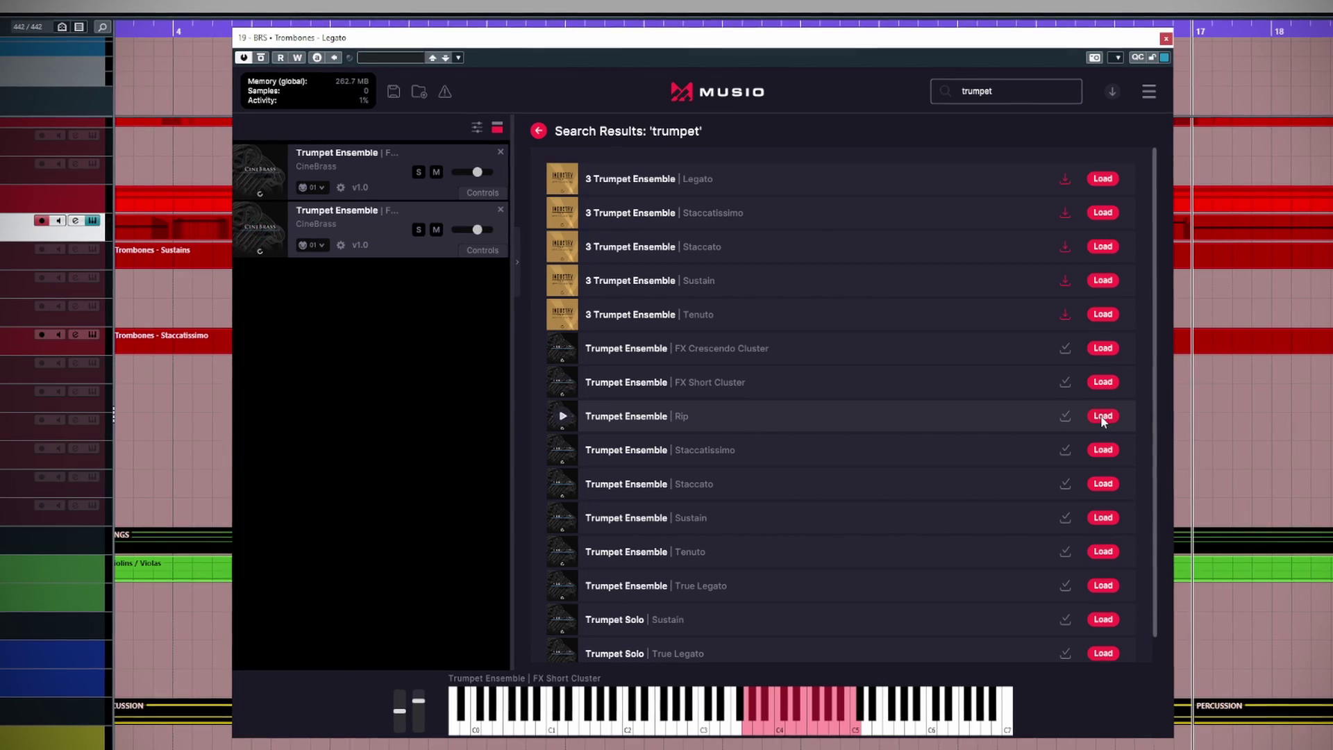
{"action": "left_click", "coordinate": [1104, 417]}
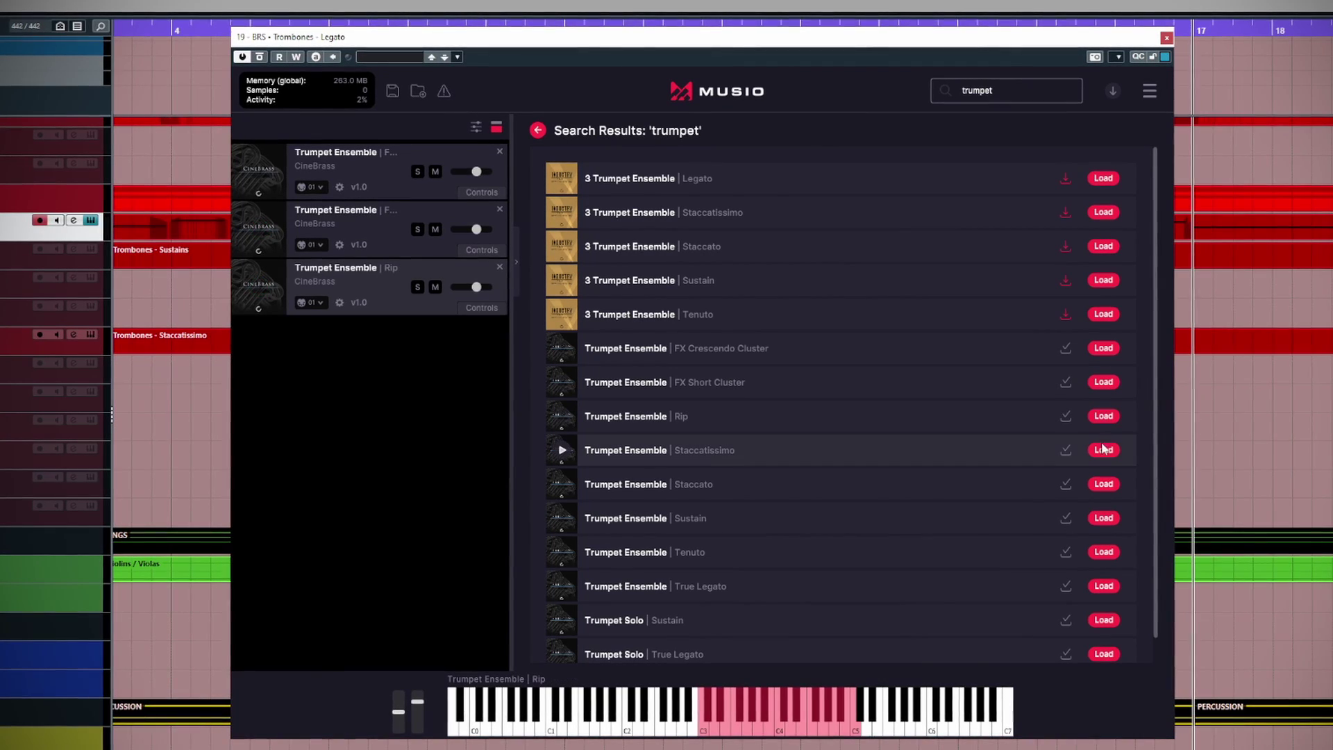
{"action": "left_click", "coordinate": [1103, 450]}
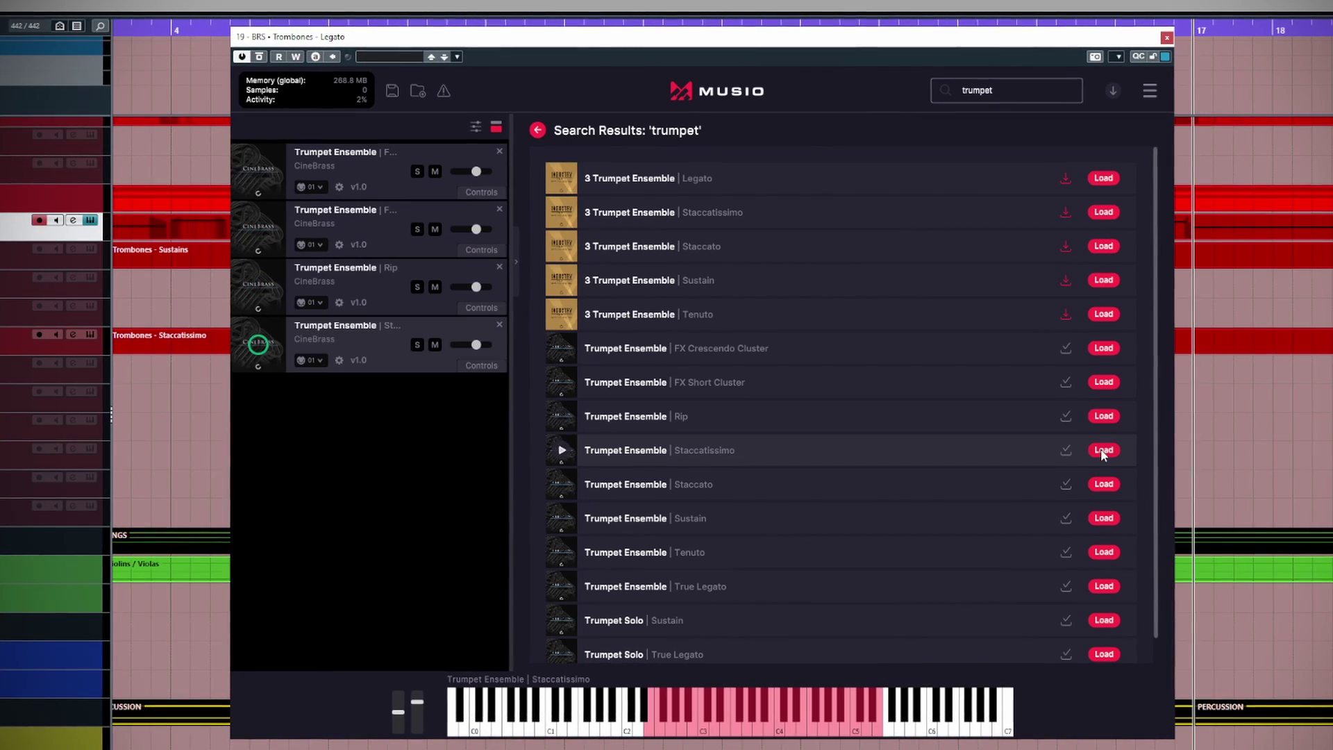
Check the first Trumpet Ensemble patch's MIDI channel choices, and turn on and save Auto-increment MIDI channel in the Musio settings
{"action": "left_click", "coordinate": [311, 187]}
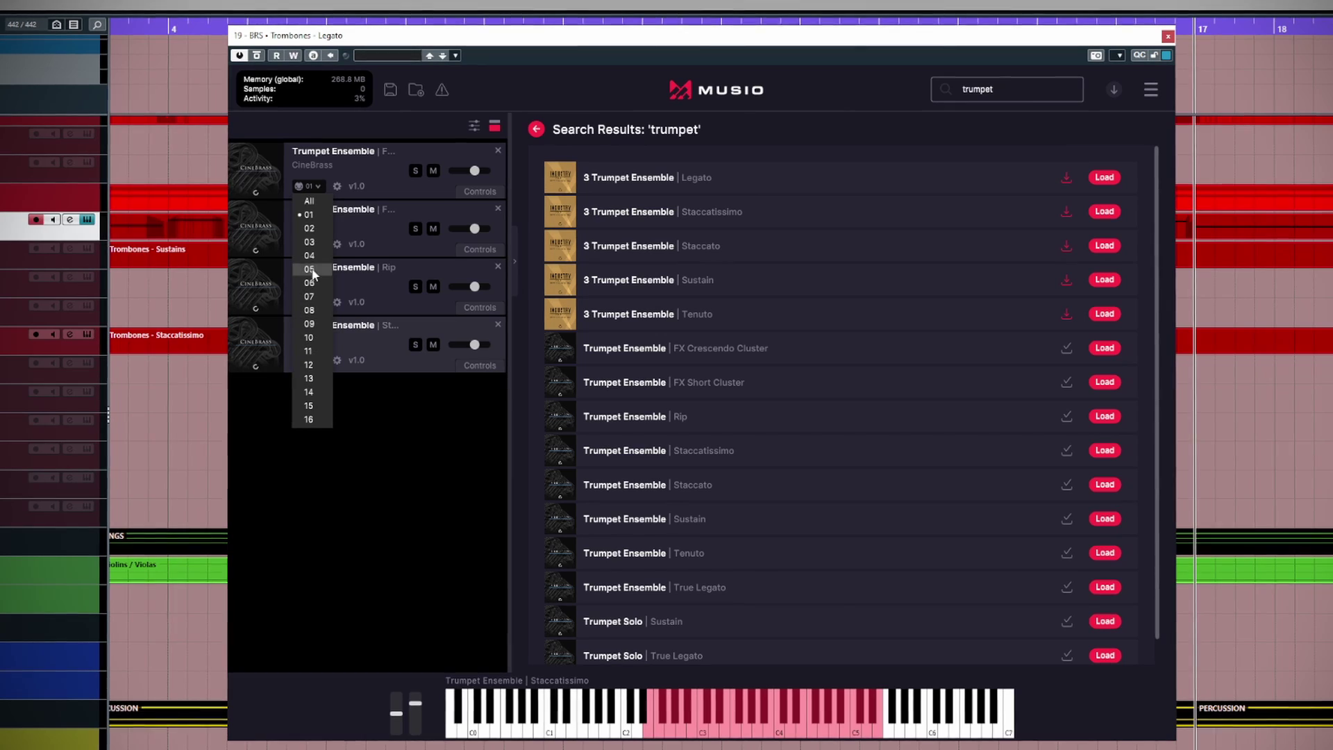
{"action": "left_click", "coordinate": [311, 214]}
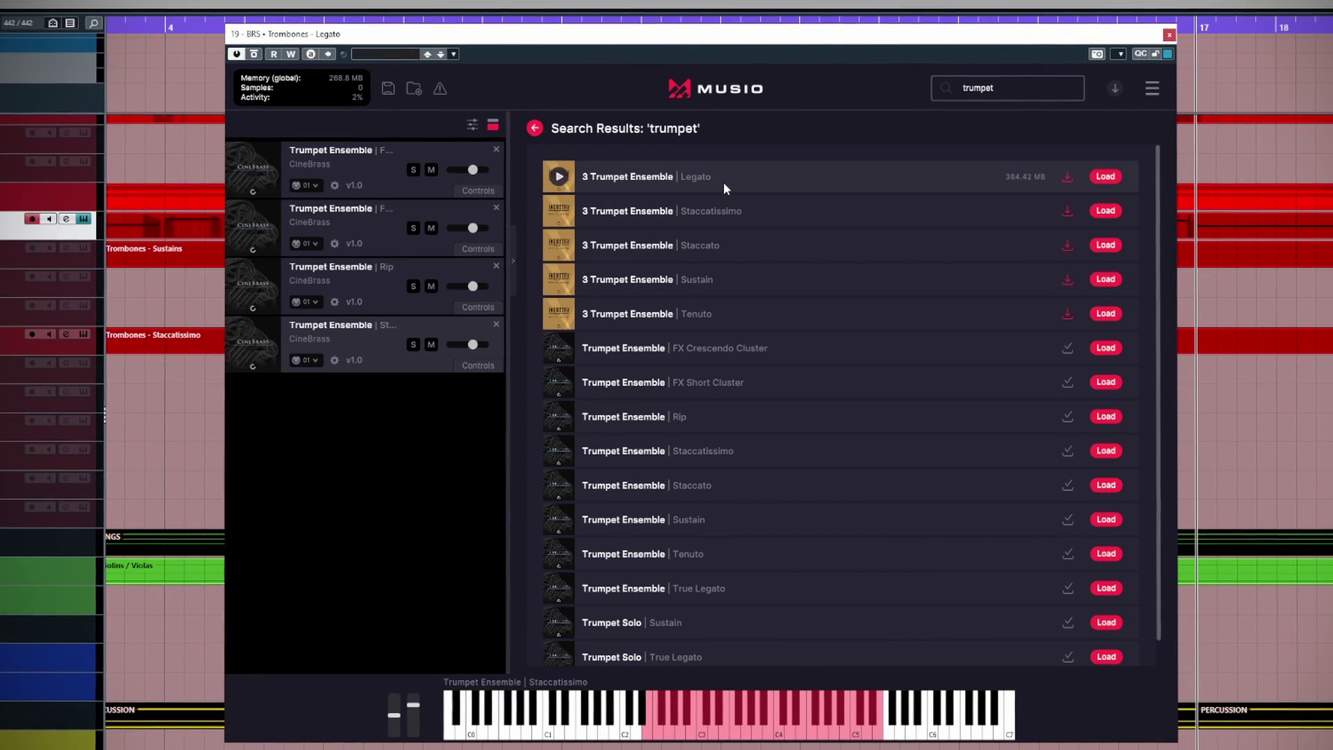
{"action": "left_click", "coordinate": [1157, 88]}
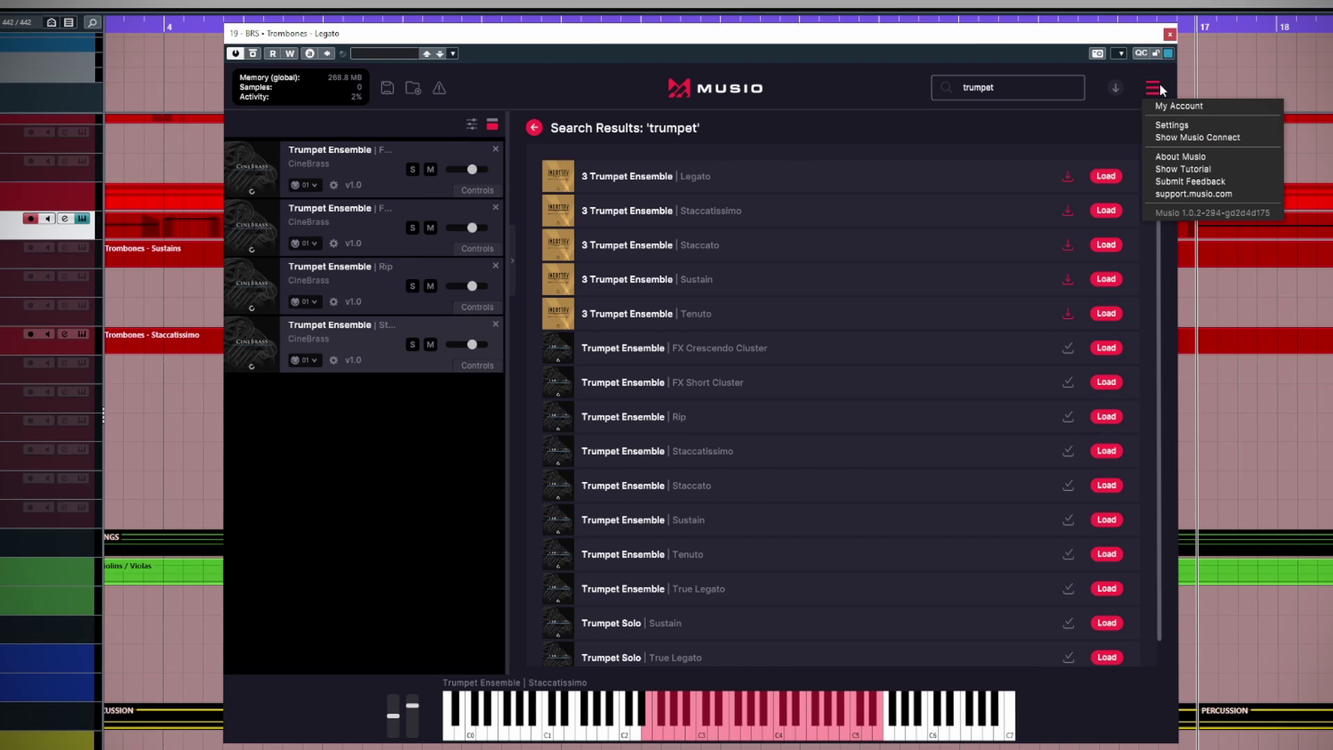
{"action": "left_click", "coordinate": [1174, 127]}
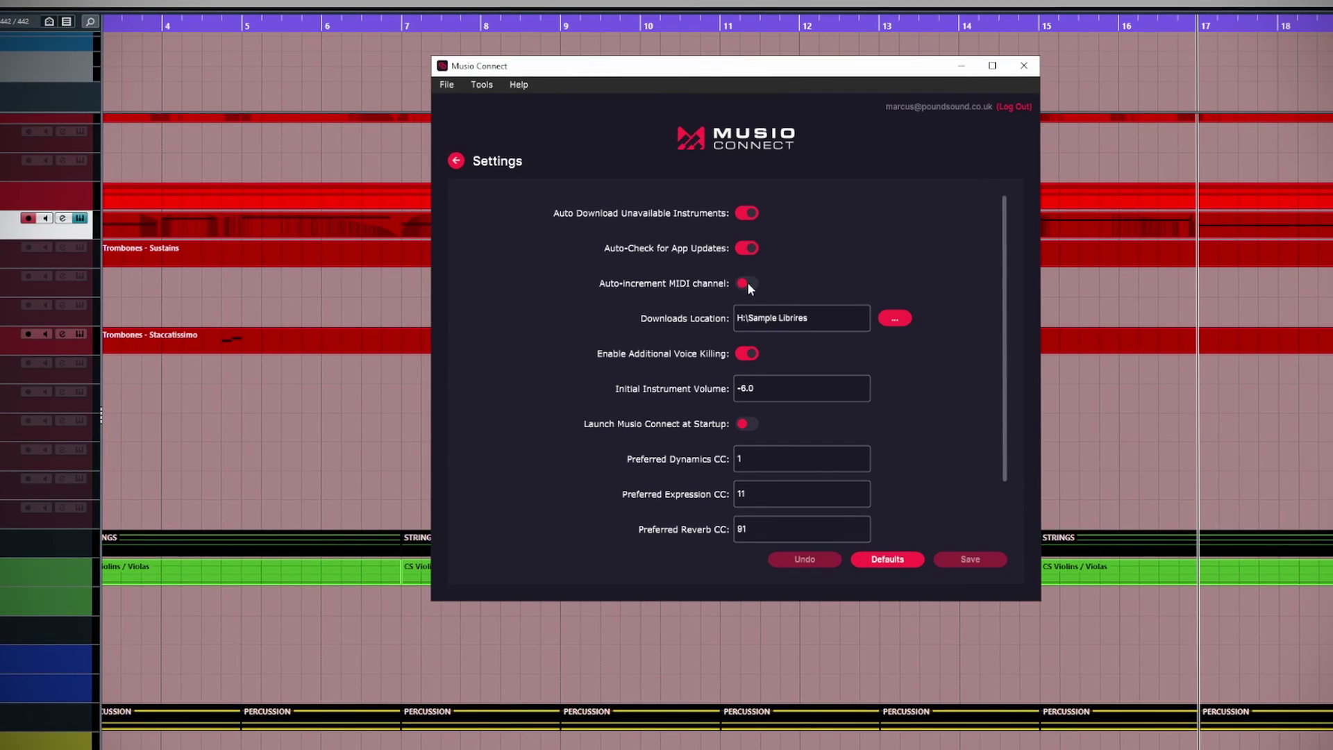
{"action": "left_click", "coordinate": [747, 282]}
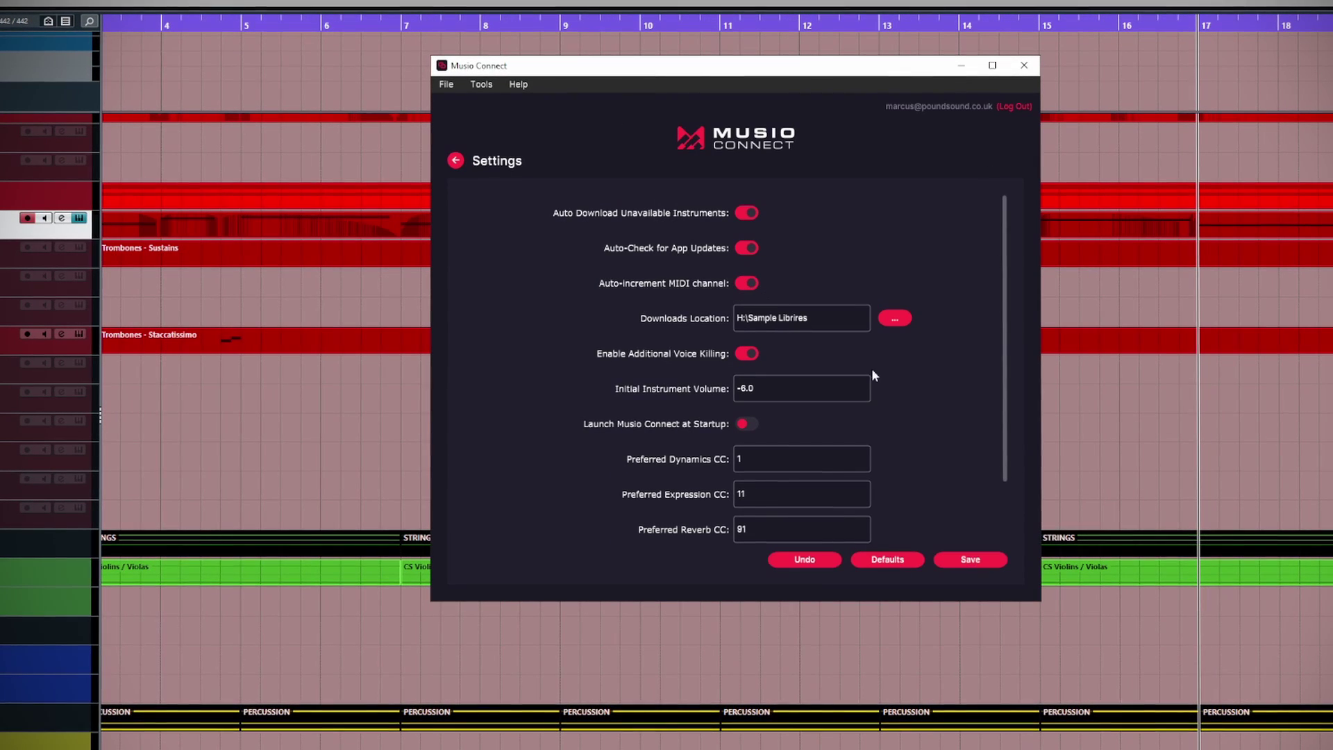
{"action": "left_click", "coordinate": [970, 560]}
{"action": "left_click", "coordinate": [1024, 65]}
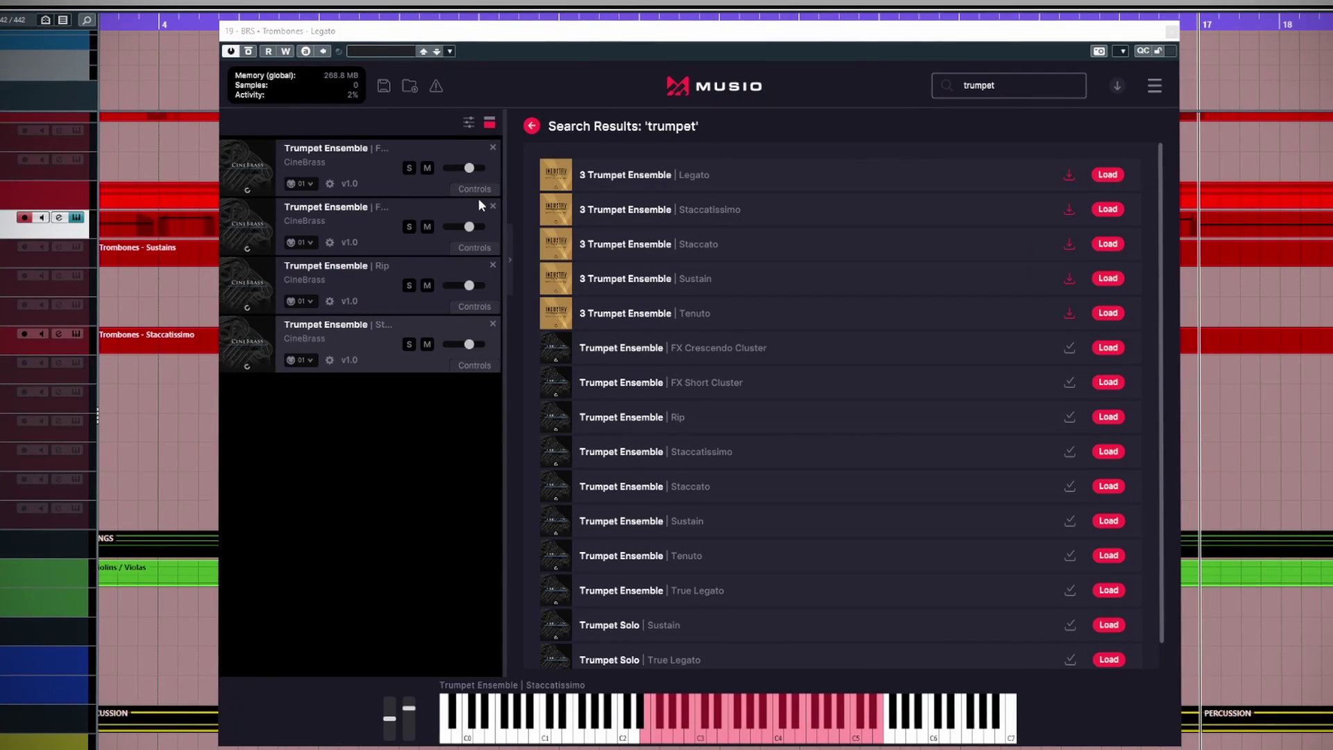
Remove the loaded trumpet patches and load the CineBrass Trumpet Ensemble FX Short Cluster, Rip, Staccatissimo and Staccato patches
{"action": "left_click", "coordinate": [492, 147]}
{"action": "left_click", "coordinate": [493, 147]}
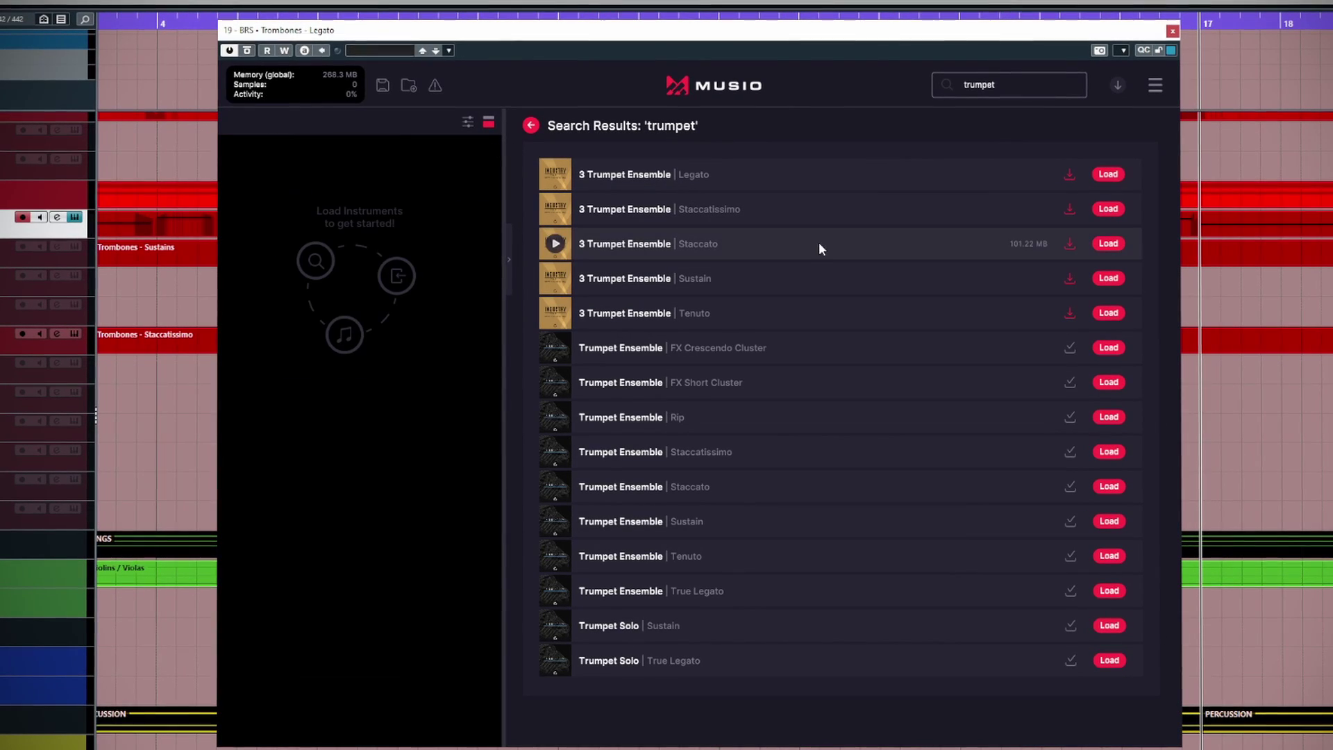
{"action": "left_click", "coordinate": [1110, 383]}
{"action": "left_click", "coordinate": [1110, 416]}
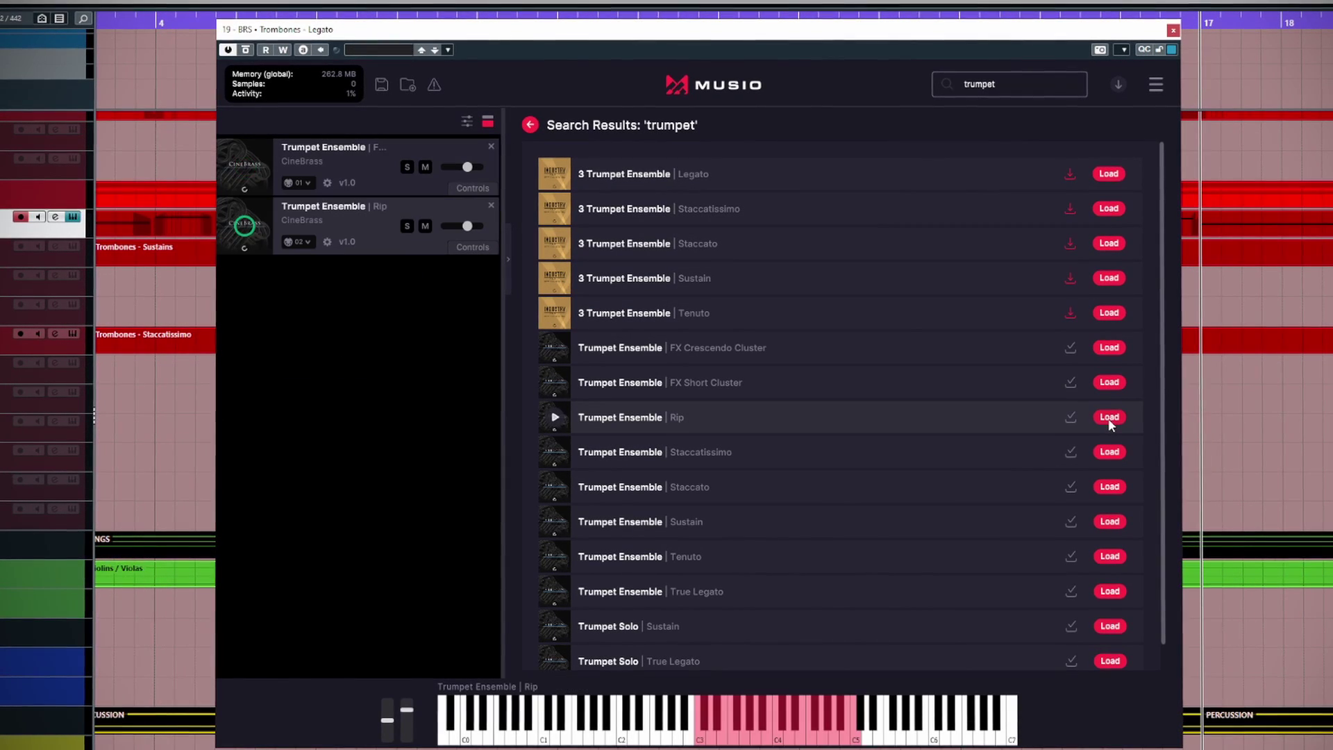
{"action": "left_click", "coordinate": [1109, 452]}
{"action": "left_click", "coordinate": [1109, 486]}
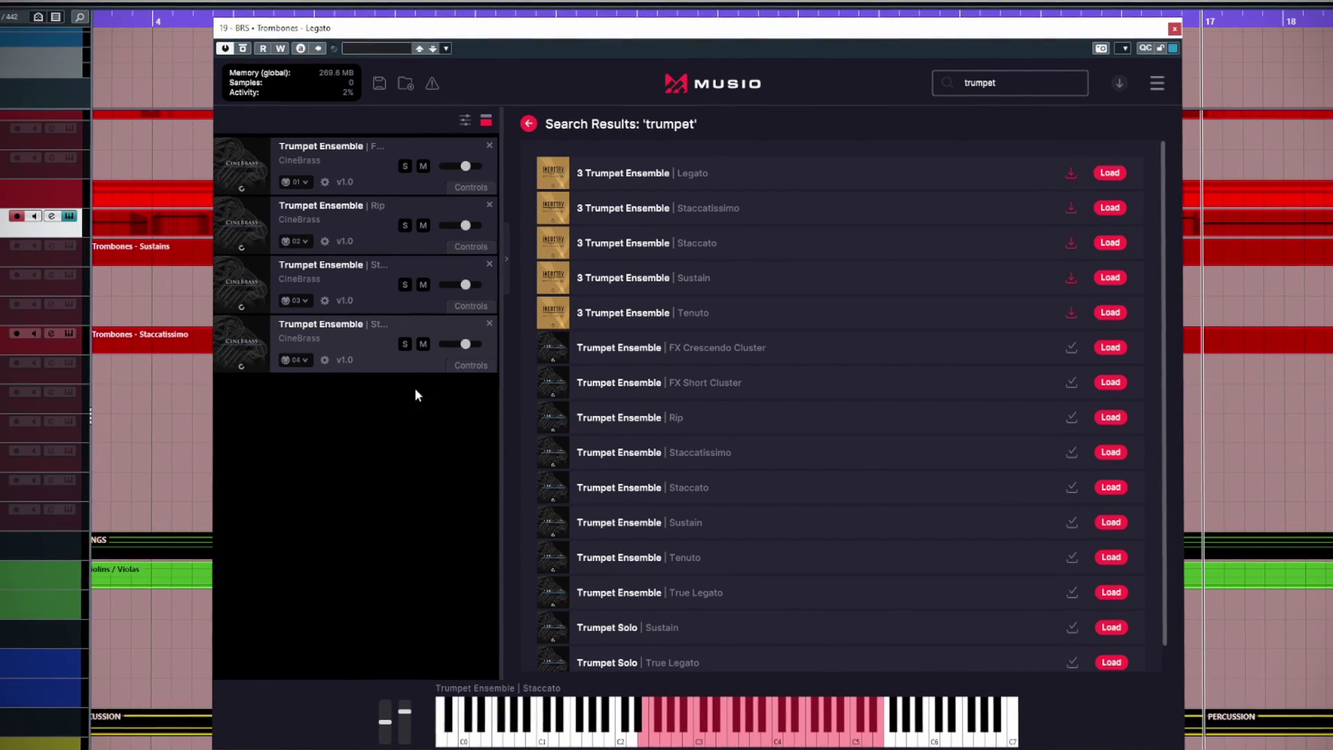
Try the solo, mute and volume controls on the first loaded Trumpet Ensemble patch
{"action": "left_click", "coordinate": [405, 167]}
{"action": "left_click", "coordinate": [422, 166]}
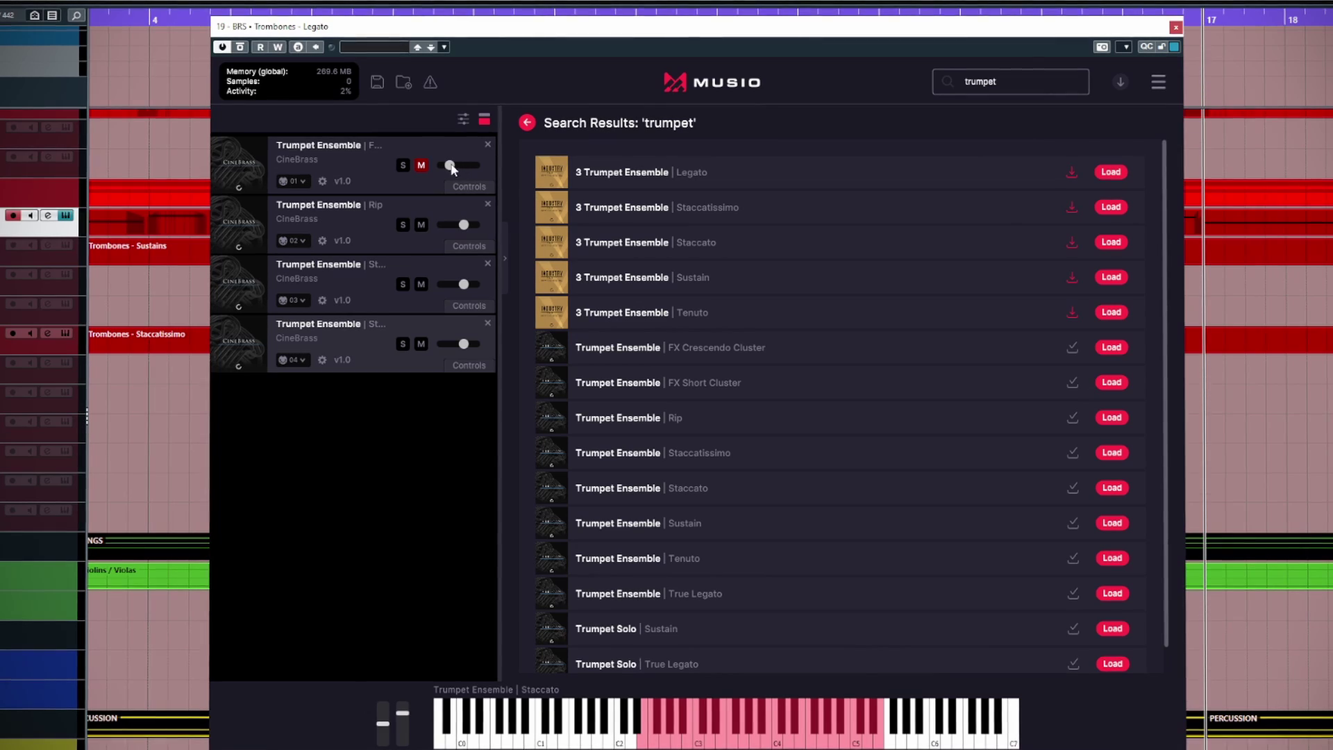
{"action": "left_click", "coordinate": [420, 165]}
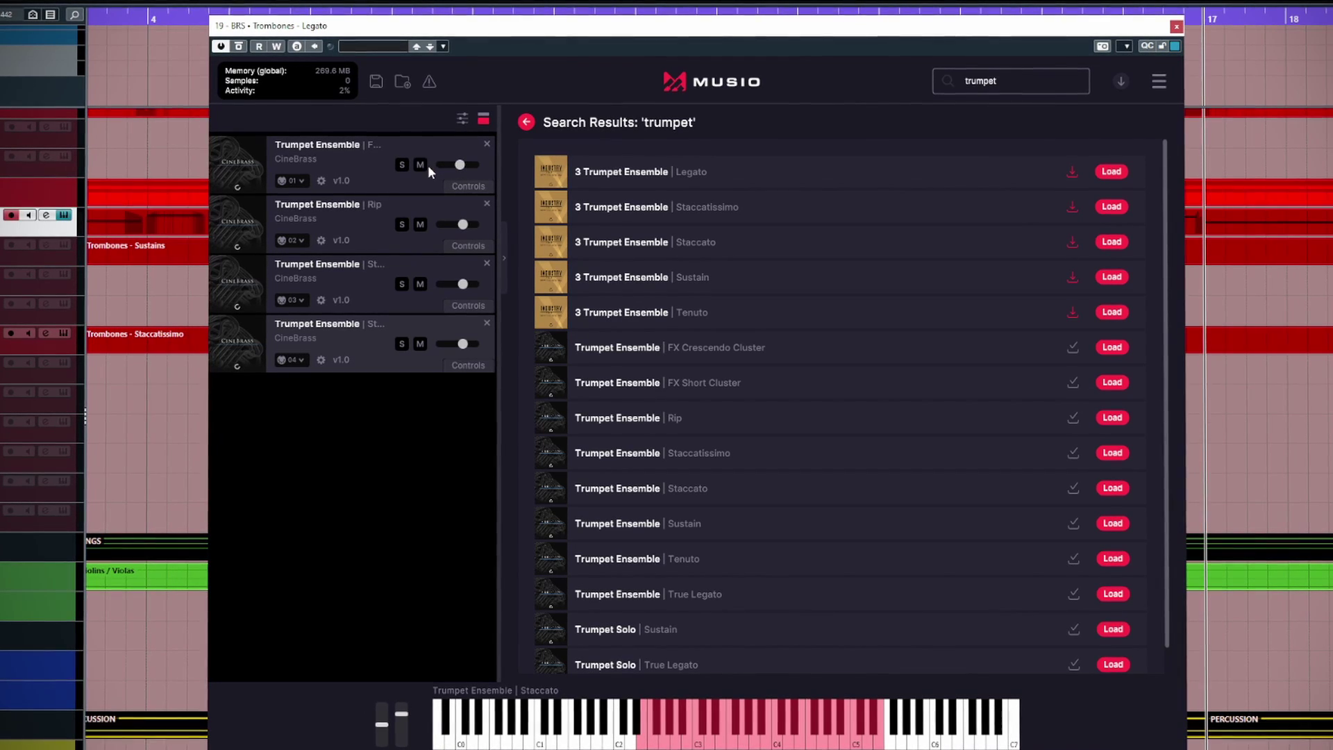
Expand the Expression and Reverb controls of all four loaded Trumpet Ensemble patches, and open the Musio settings
{"action": "left_click", "coordinate": [455, 185]}
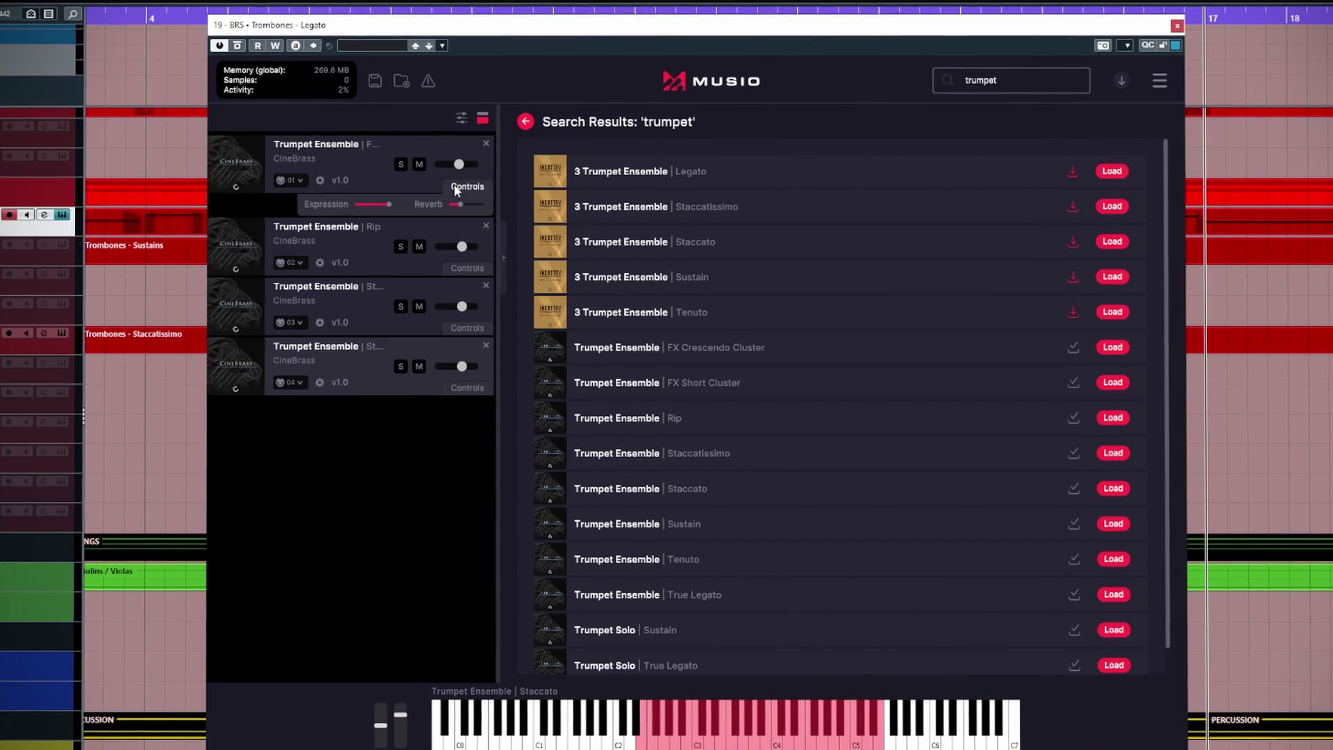
{"action": "left_click", "coordinate": [466, 269]}
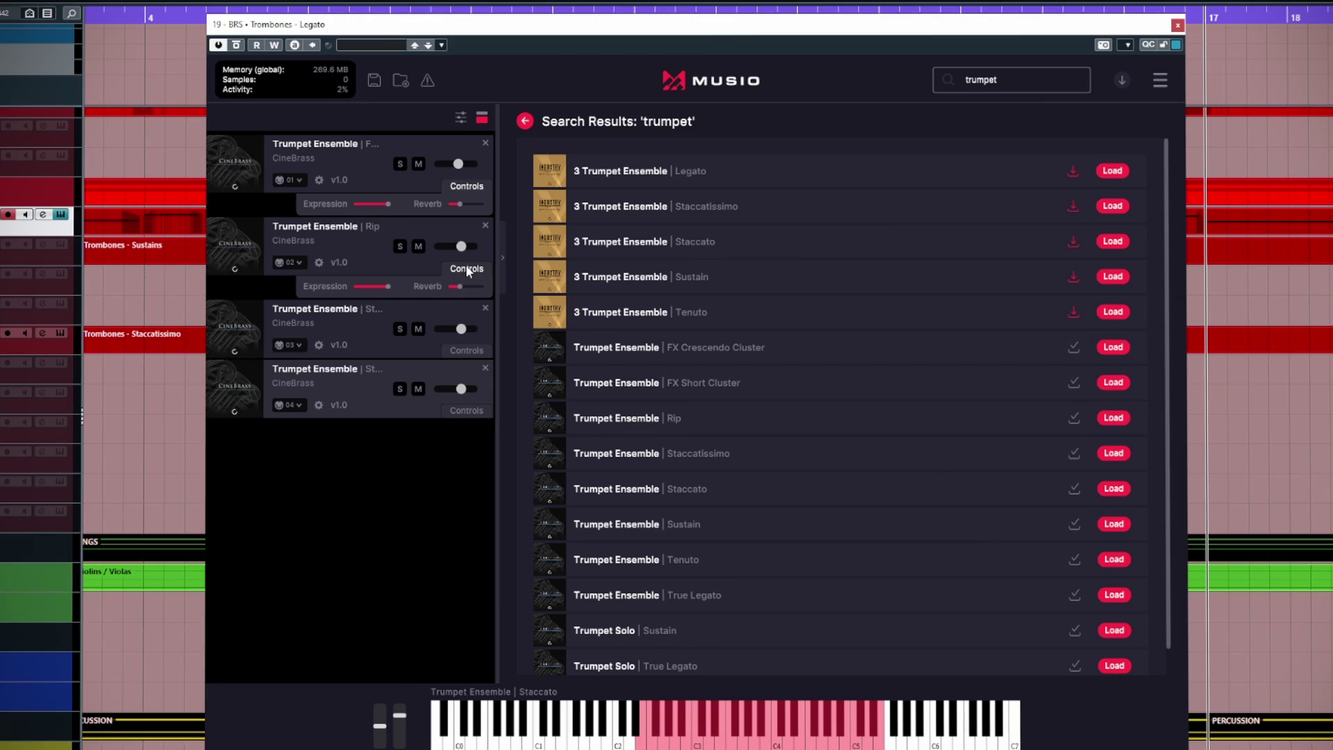
{"action": "left_click", "coordinate": [465, 351]}
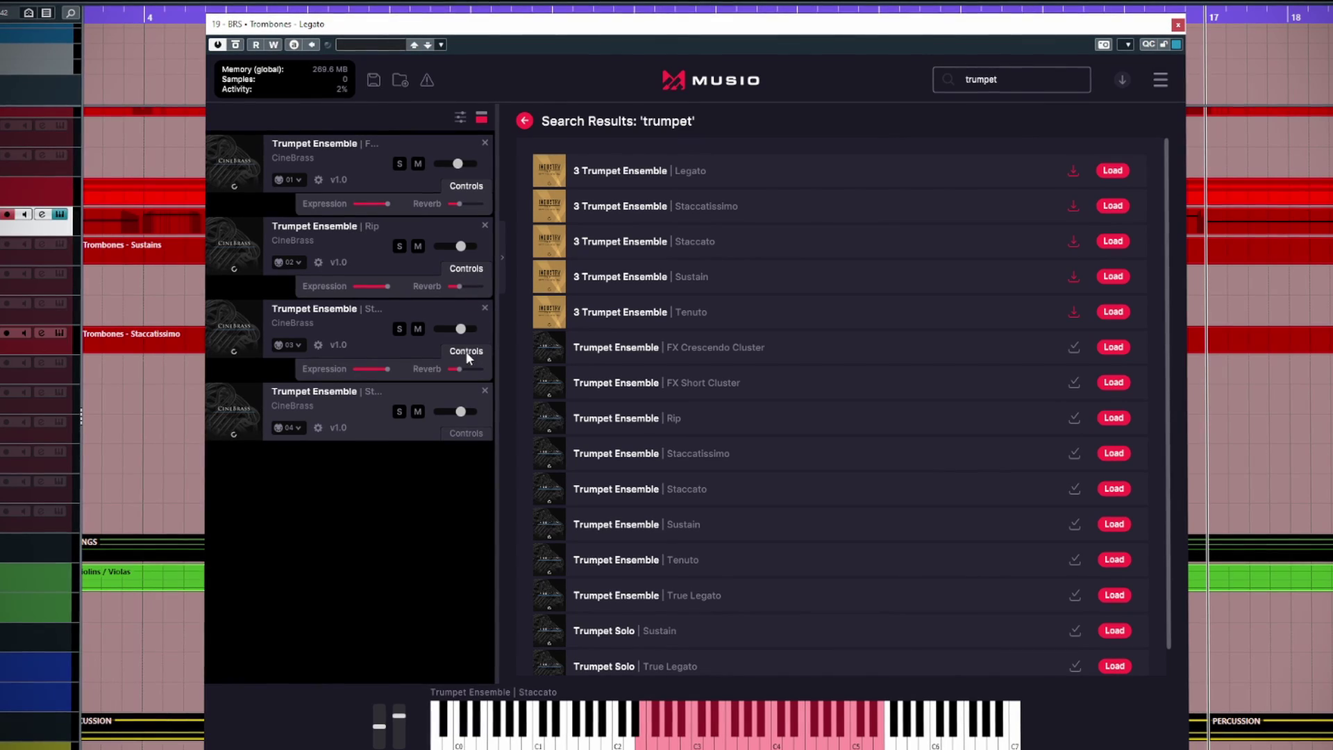
{"action": "left_click", "coordinate": [462, 433]}
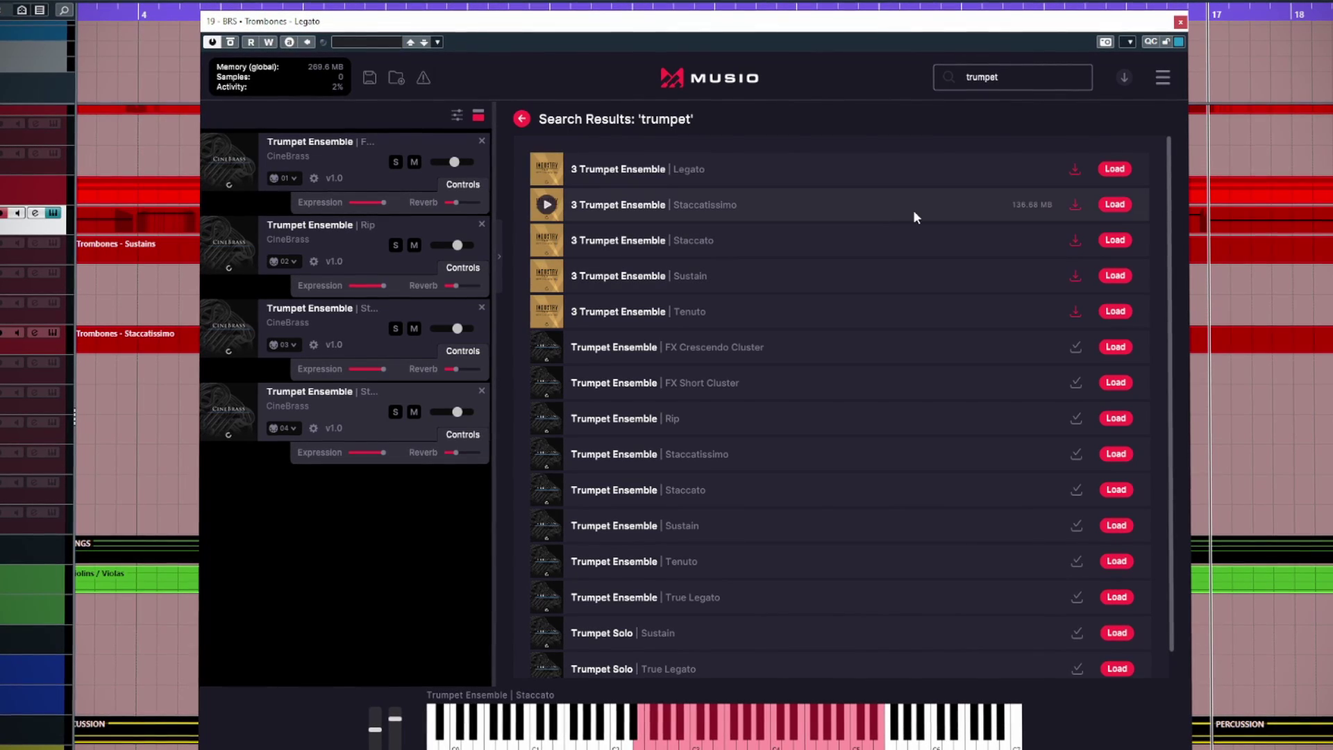
{"action": "left_click", "coordinate": [1169, 81]}
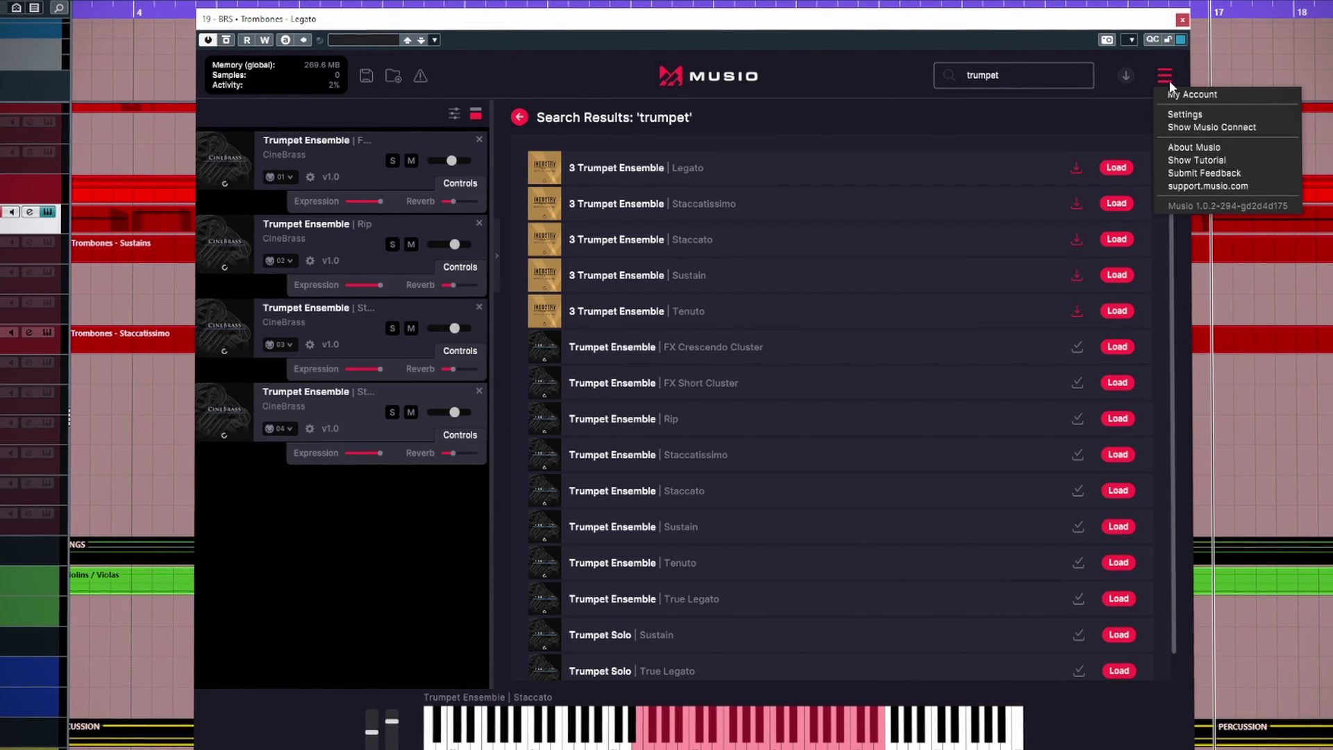
{"action": "left_click", "coordinate": [1178, 113]}
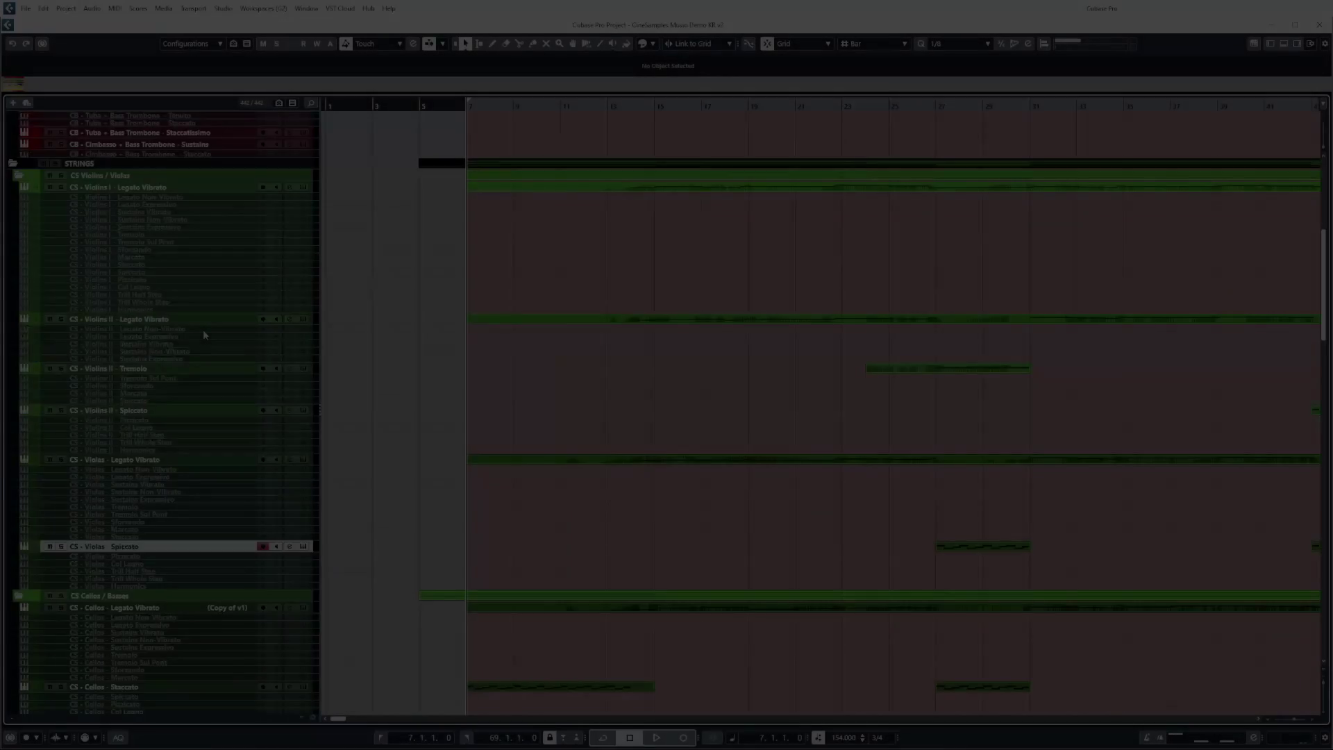
Look over the full project track list, hide its disabled tracks, and bring up the Trumpets - Legato Musio instance
{"action": "scroll", "coordinate": [203, 329], "scroll_direction": "down", "scroll_amount": 10}
{"action": "scroll", "coordinate": [208, 338], "scroll_direction": "up", "scroll_amount": 15}
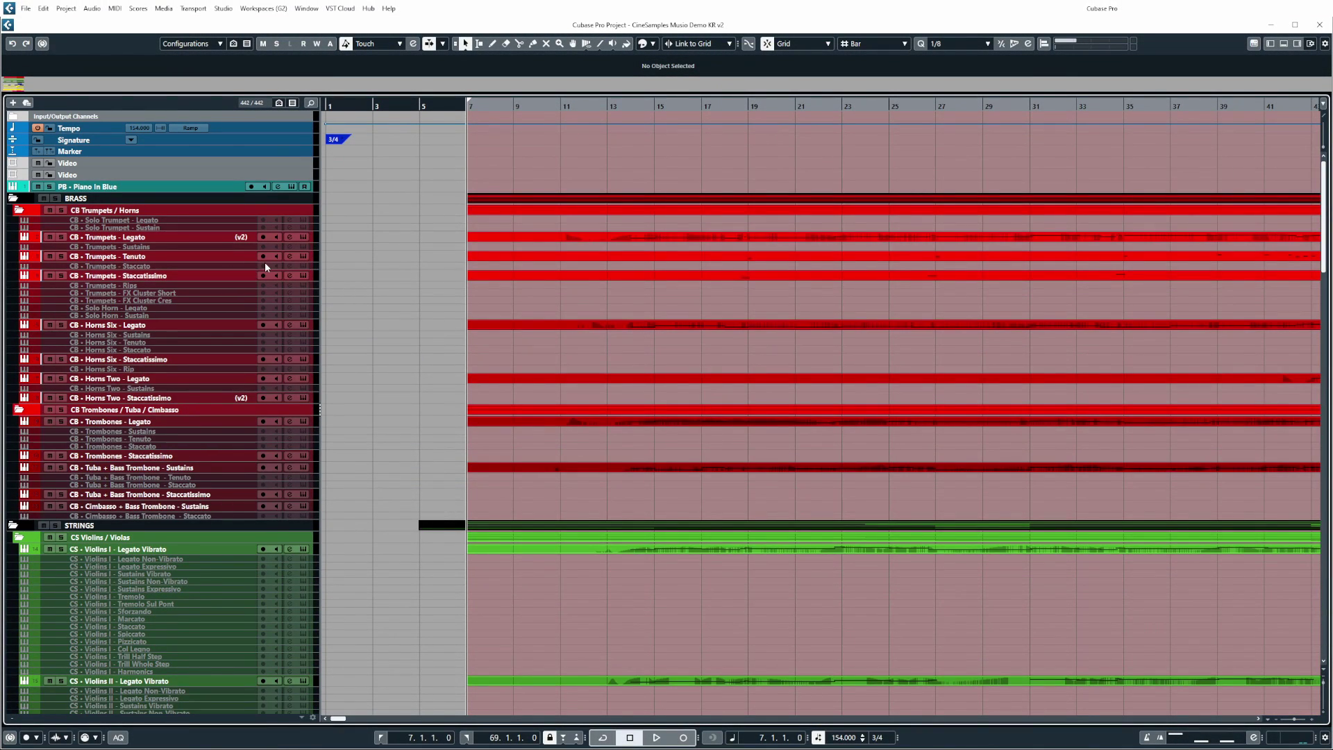
{"action": "key", "text": "ctrl+h"}
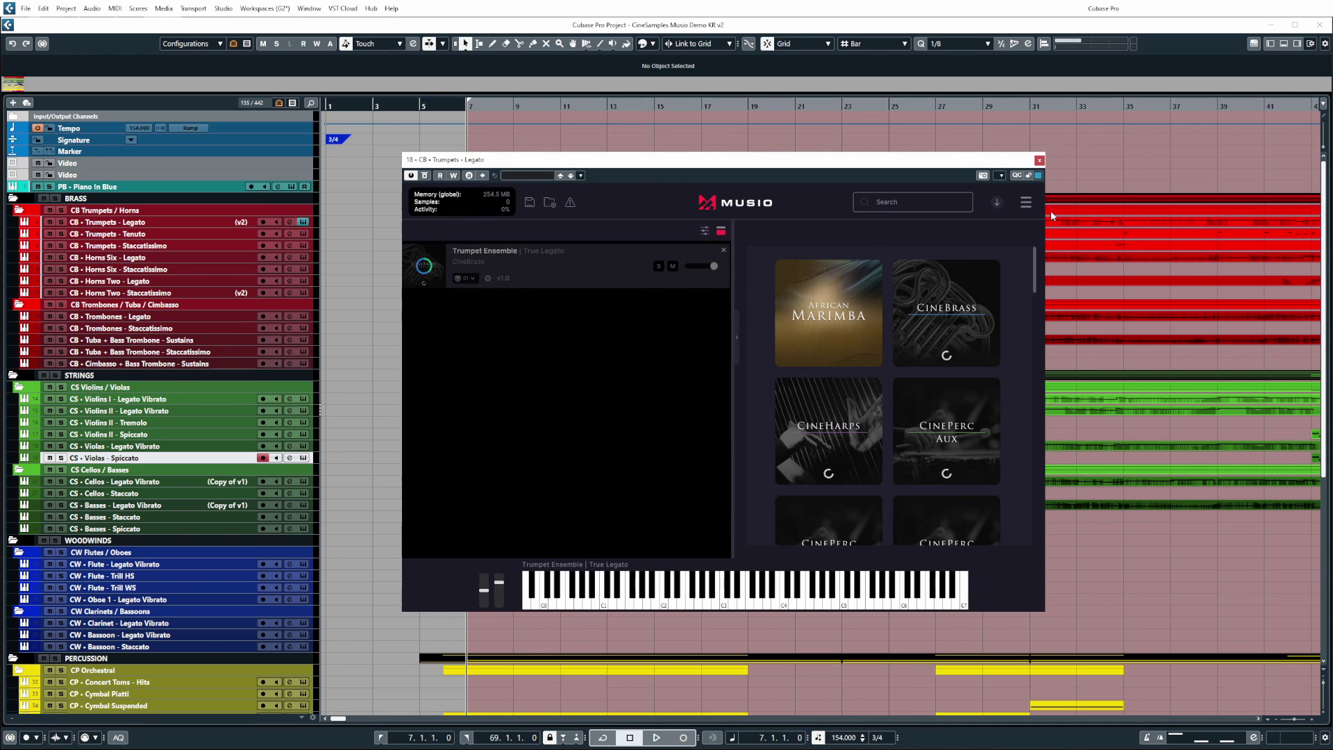
View the project's VST instrument rack, hide it, and show the track Inspector
{"action": "left_click", "coordinate": [1298, 44]}
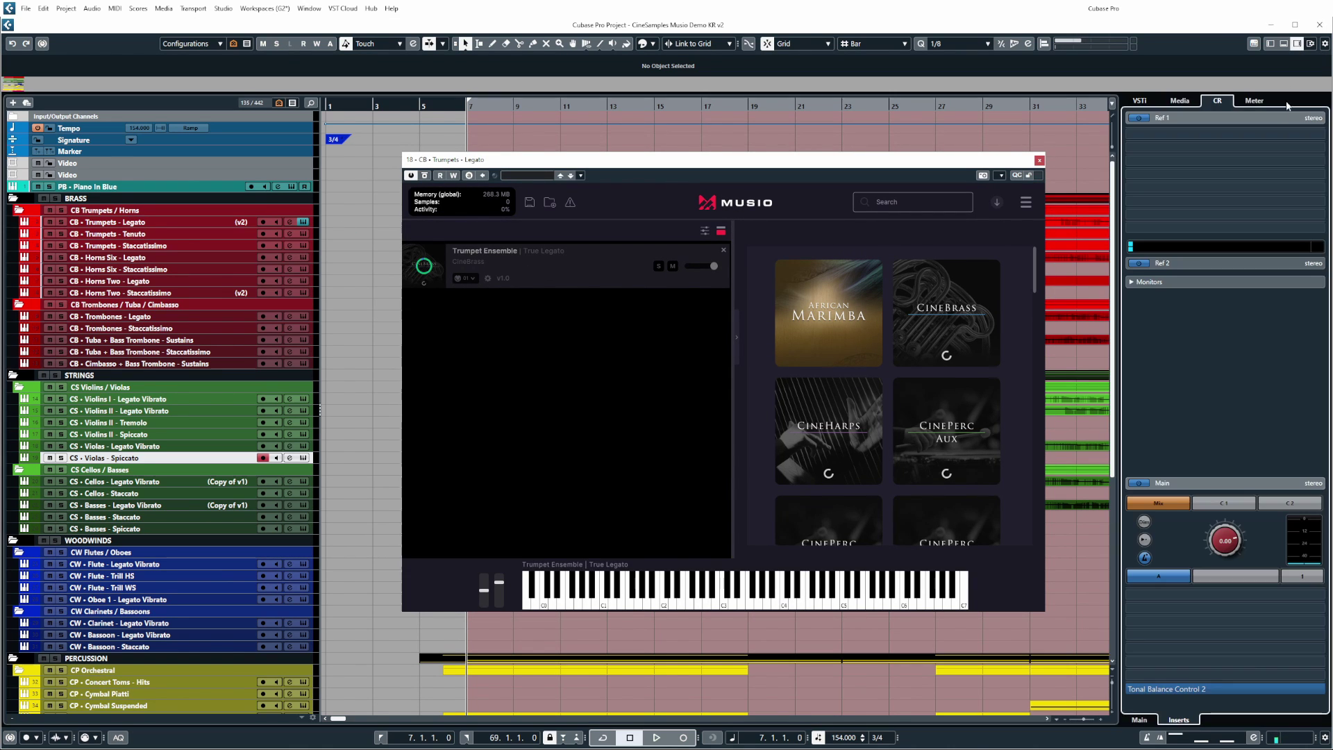
{"action": "left_click", "coordinate": [1141, 101]}
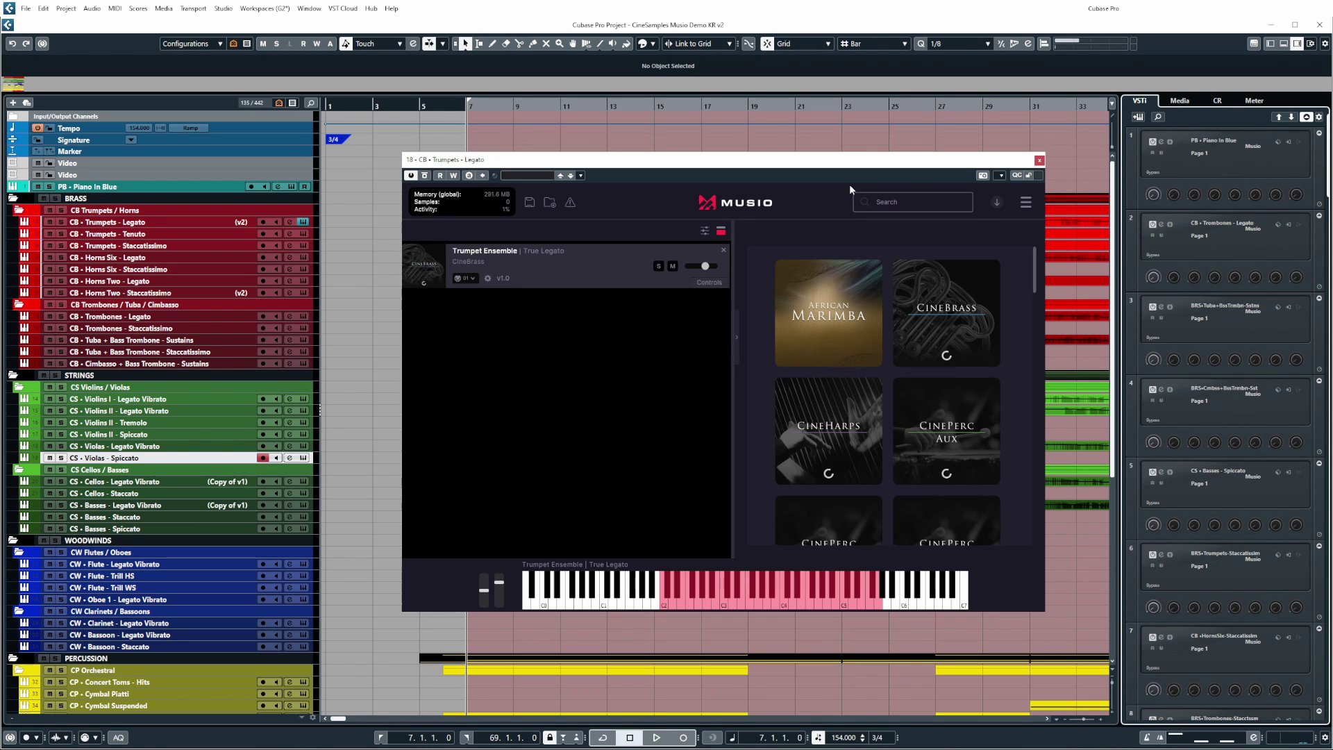
{"action": "left_click", "coordinate": [1271, 44]}
{"action": "left_click", "coordinate": [1303, 45]}
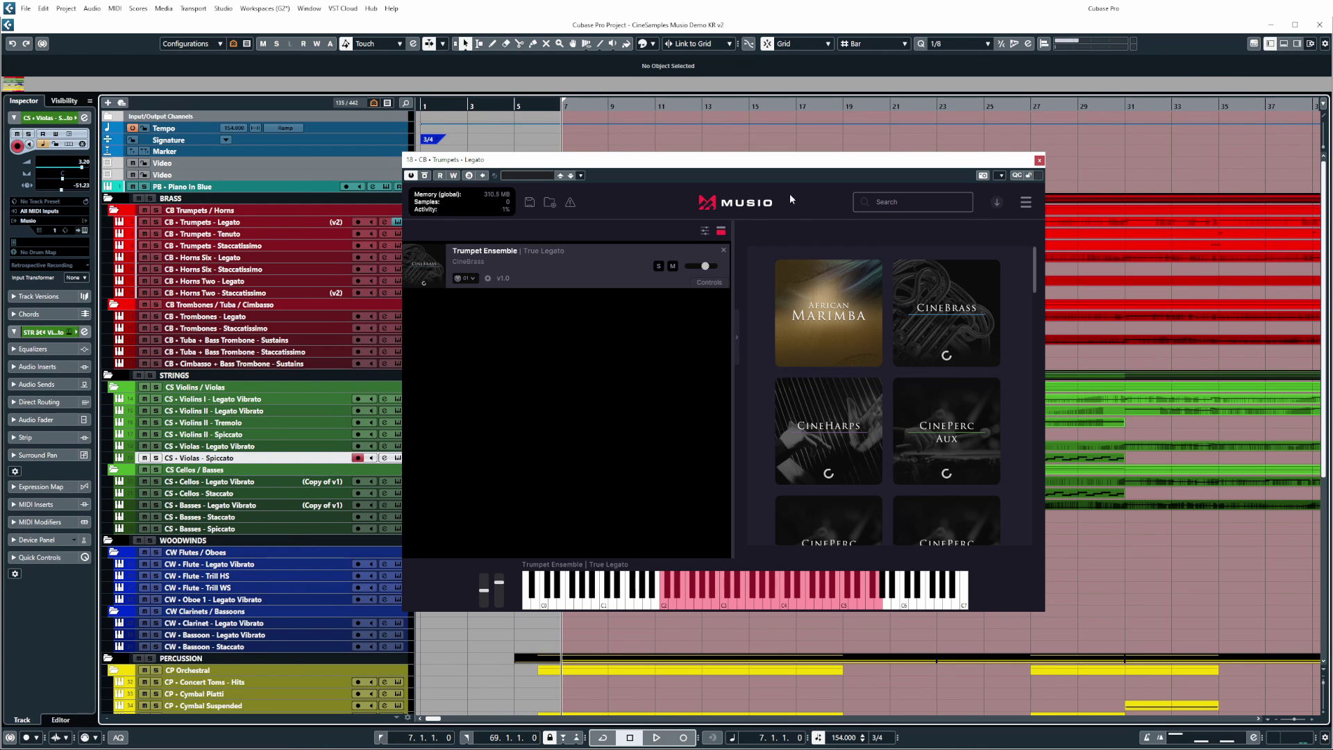
Step through the brass tracks from Trumpets - Legato to Violins I - Legato Vibrato, checking their delay settings, and close the Musio window
{"action": "left_click", "coordinate": [307, 223]}
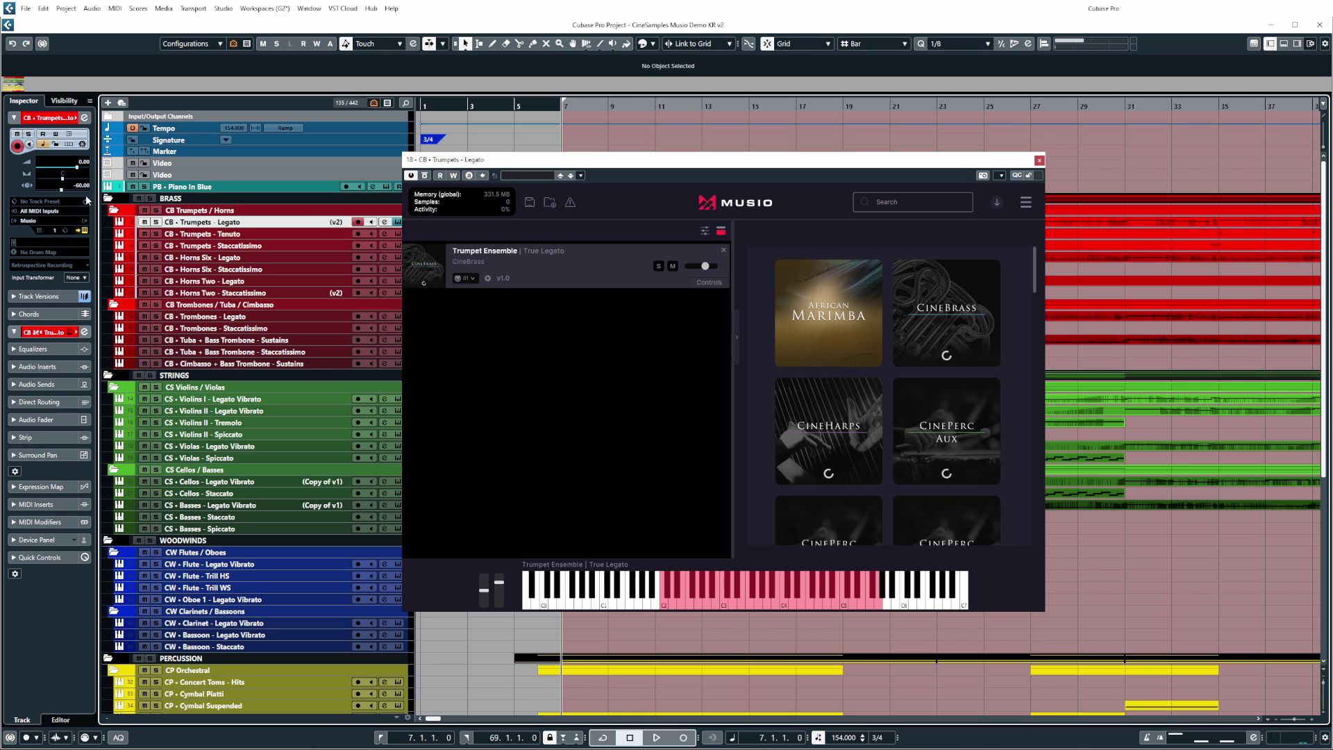
{"action": "key", "text": "Down"}
{"action": "key", "text": "Down"}
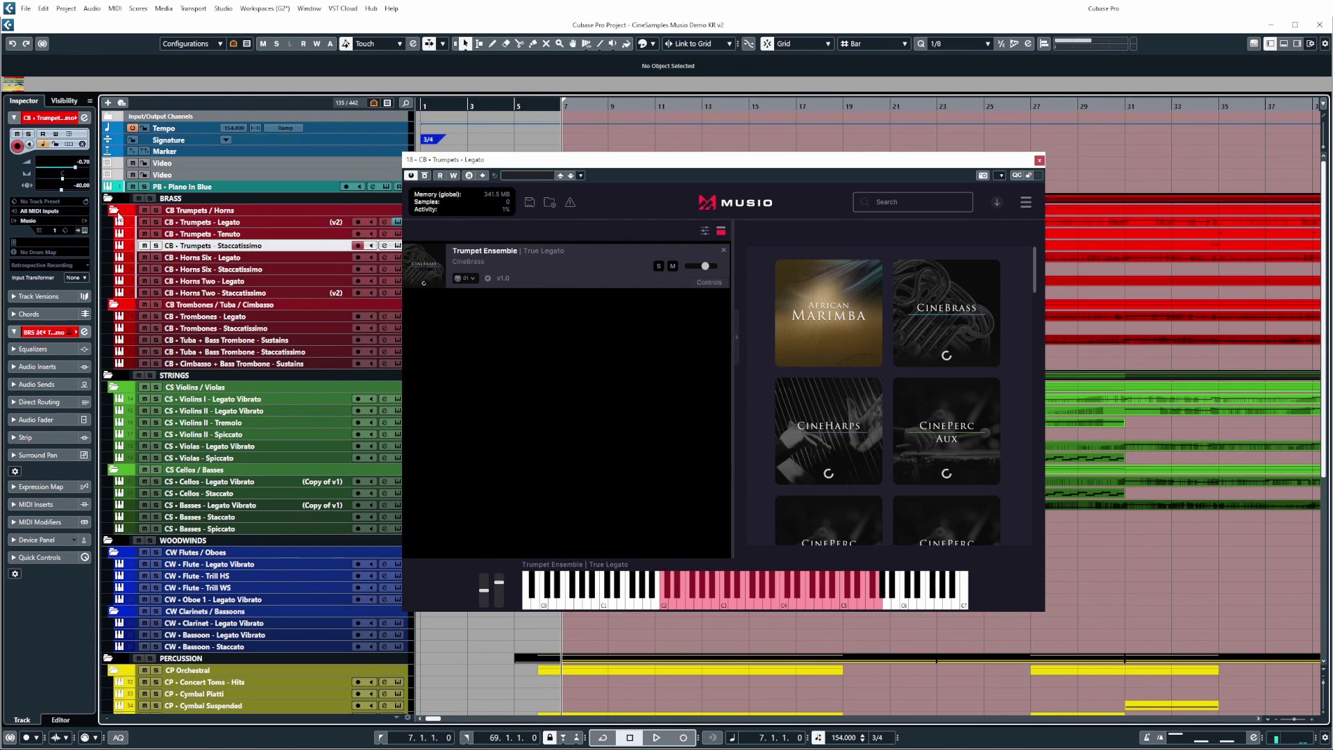
{"action": "key", "text": "Down"}
{"action": "key", "text": "Down"}
{"action": "key", "text": "Down"}
{"action": "key", "text": "Down"}
{"action": "key", "text": "Down"}
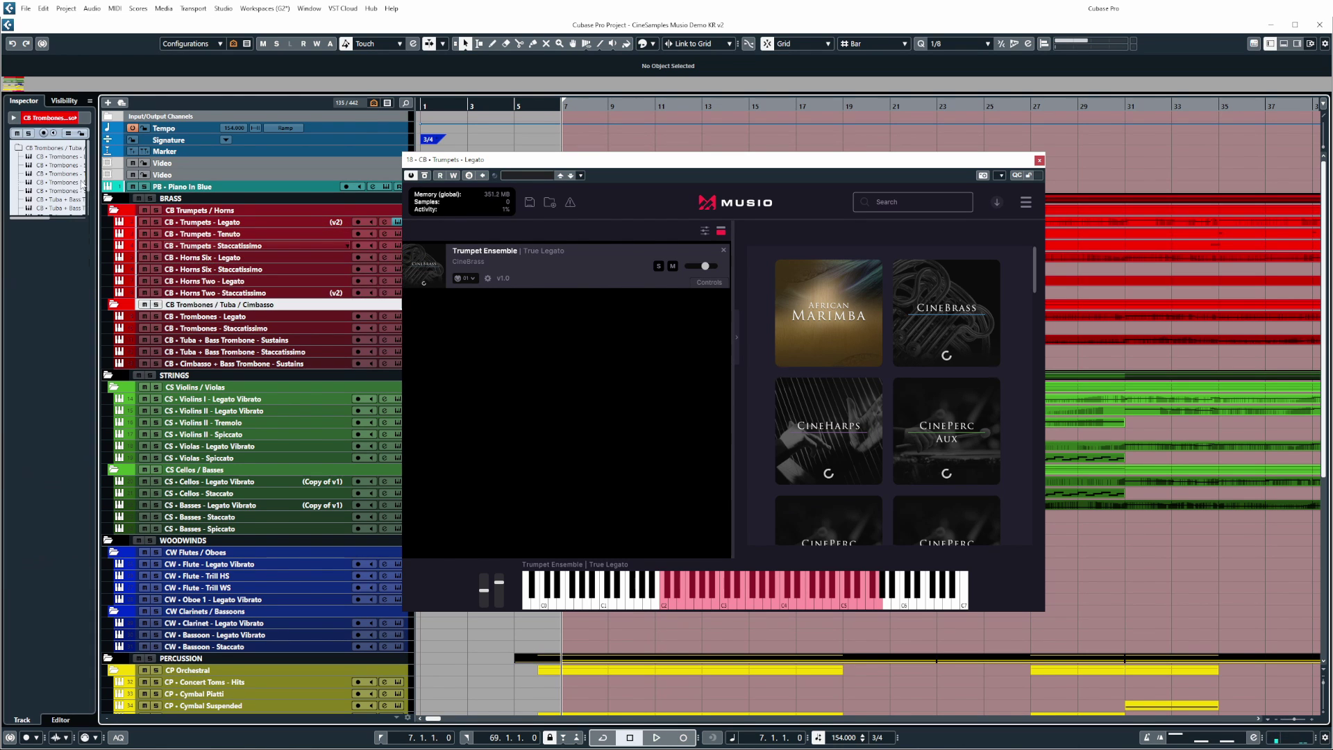
{"action": "key", "text": "Down"}
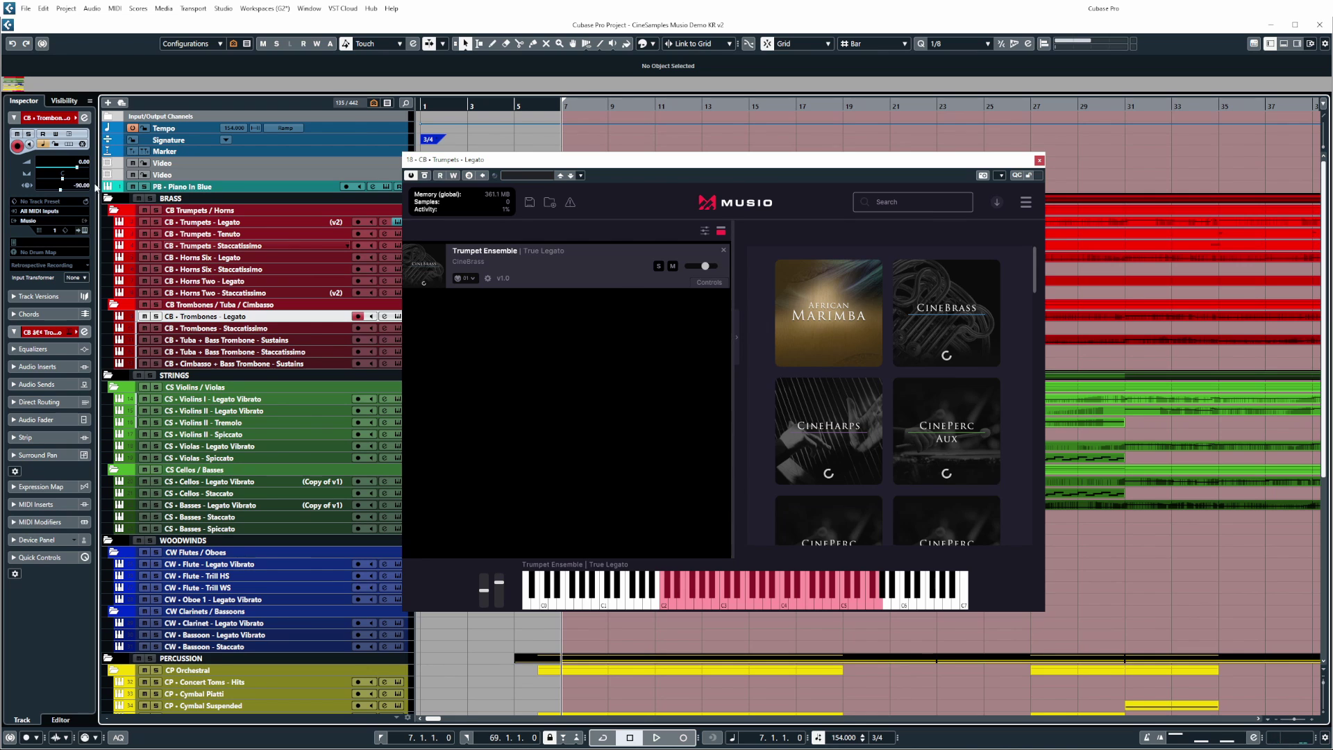
{"action": "key", "text": "Down"}
{"action": "key", "text": "Down"}
{"action": "key", "text": "Down"}
{"action": "key", "text": "Down"}
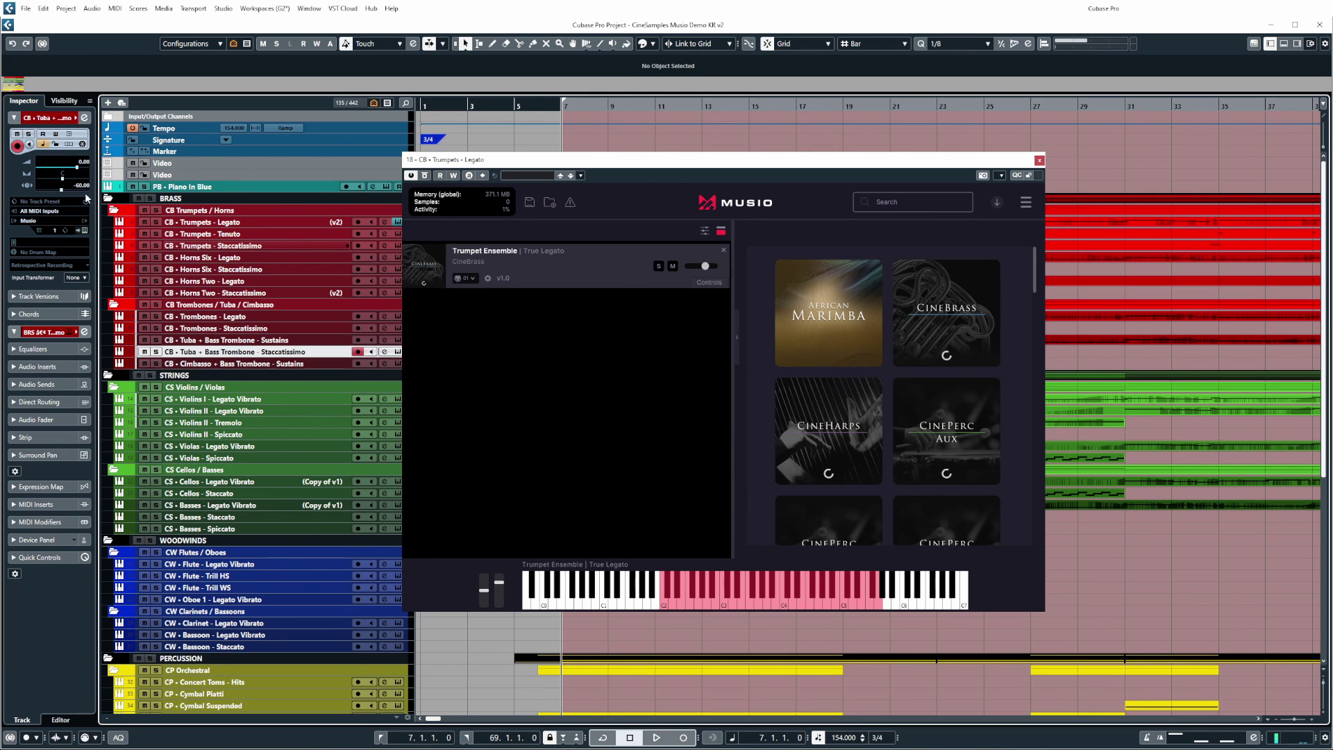
{"action": "key", "text": "Down"}
{"action": "key", "text": "Down"}
{"action": "key", "text": "Down"}
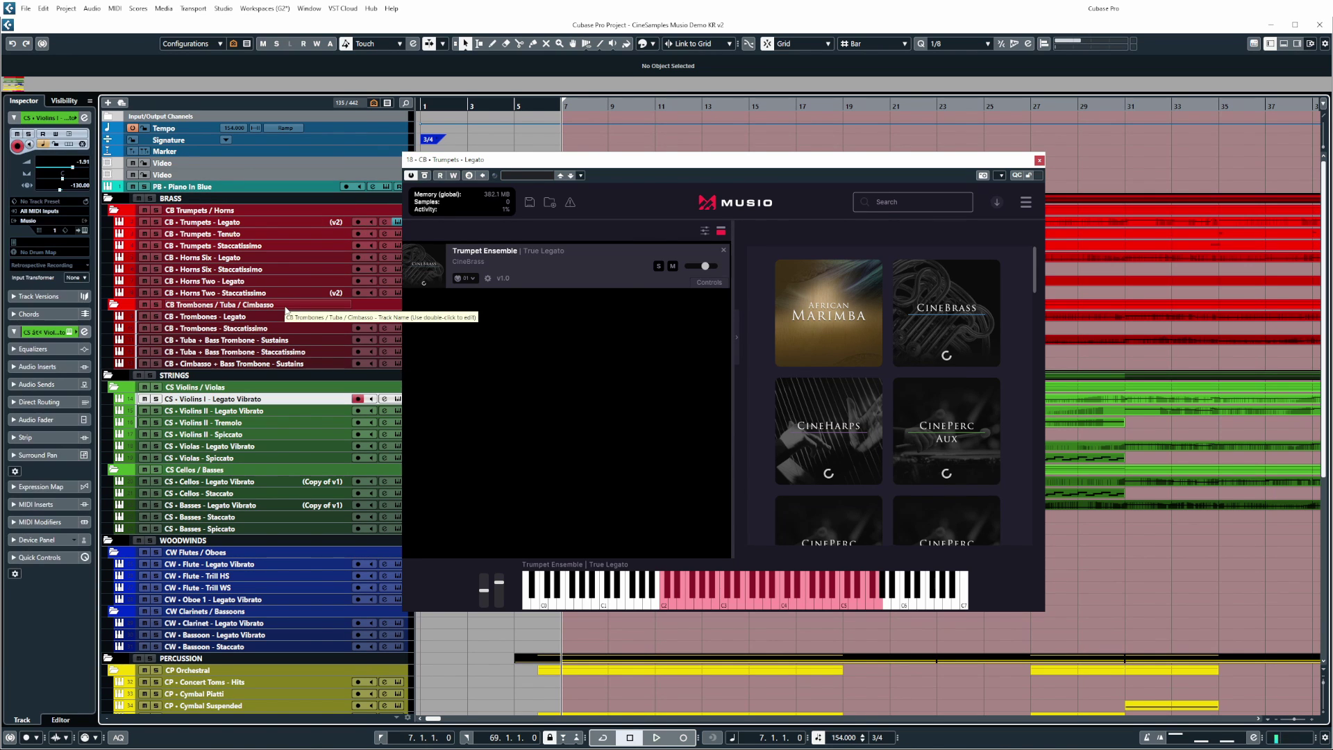
{"action": "left_click", "coordinate": [1040, 162]}
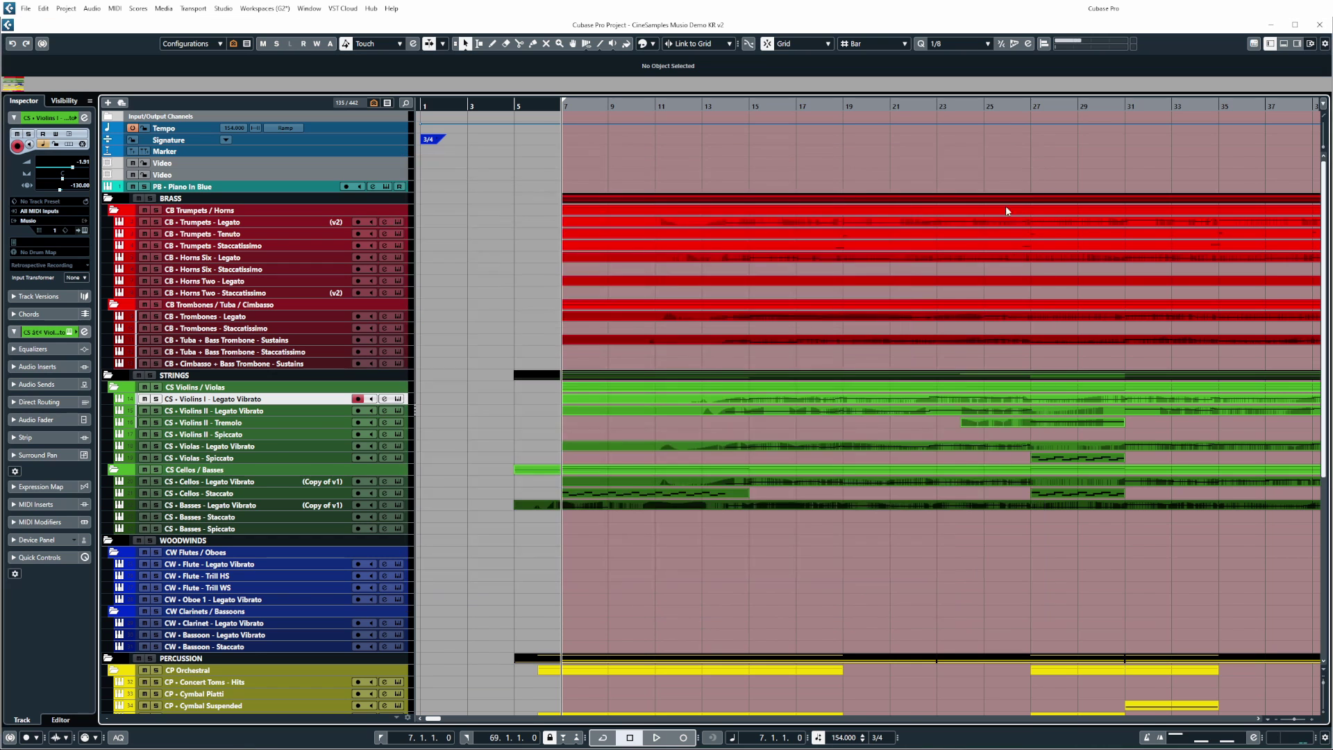
{"action": "left_click_drag", "start_coordinate": [952, 351], "coordinate": [804, 332]}
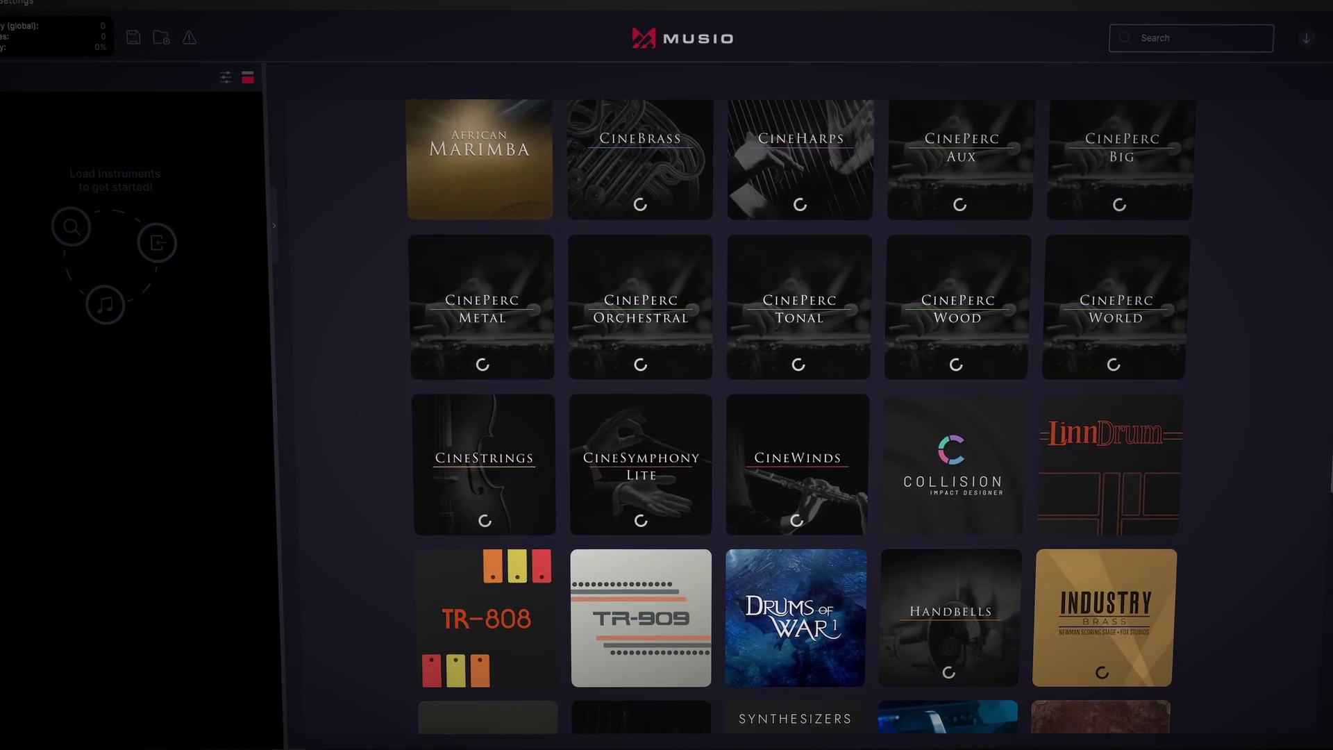
Browse the Musio library collection and examine the instrument list of Drums of War 1
{"action": "scroll", "coordinate": [799, 417], "scroll_direction": "down", "scroll_amount": 5}
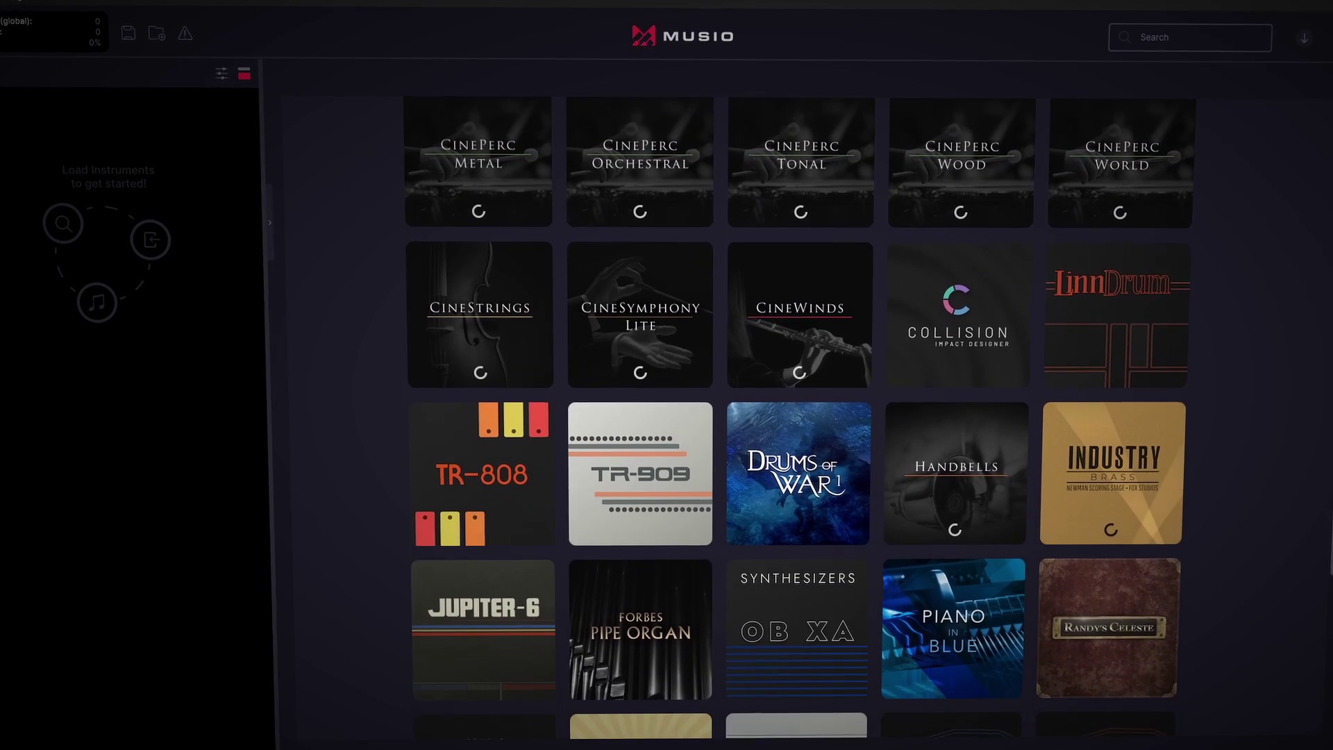
{"action": "scroll", "coordinate": [837, 240], "scroll_direction": "down", "scroll_amount": 2}
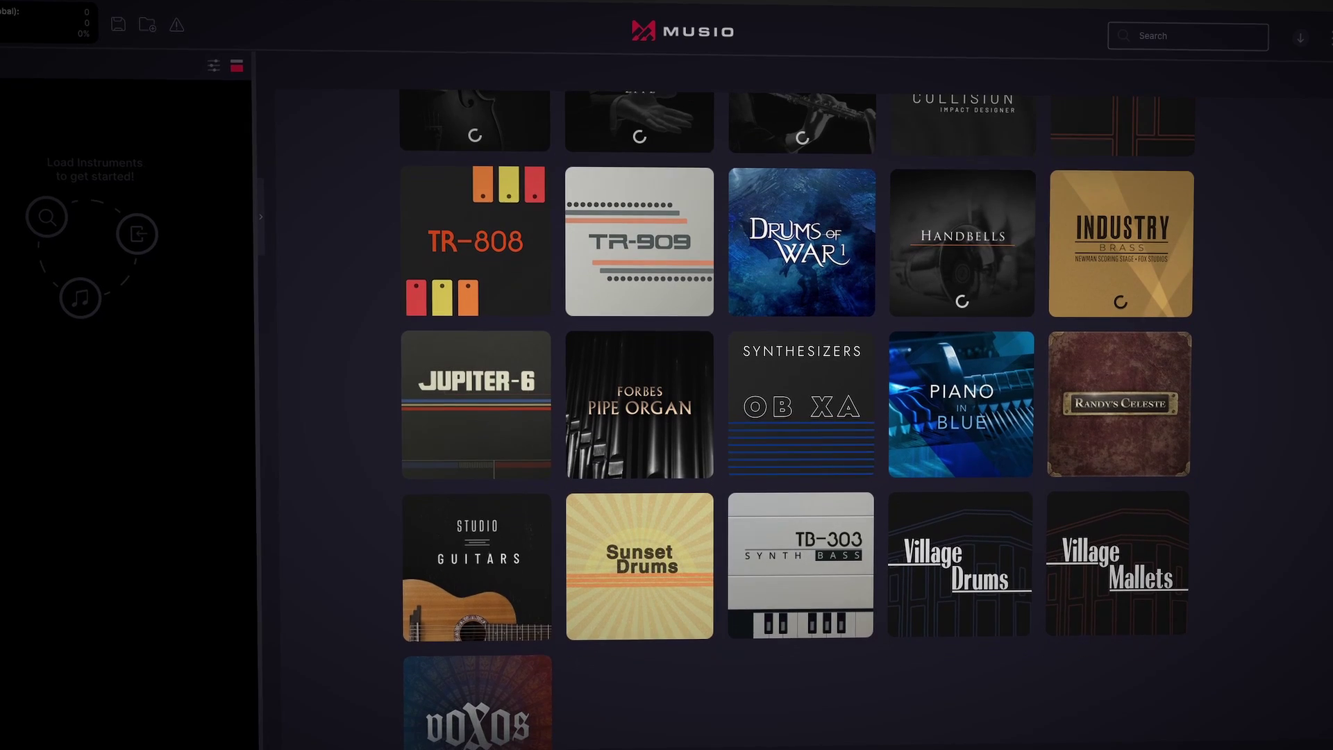
{"action": "left_click", "coordinate": [835, 236]}
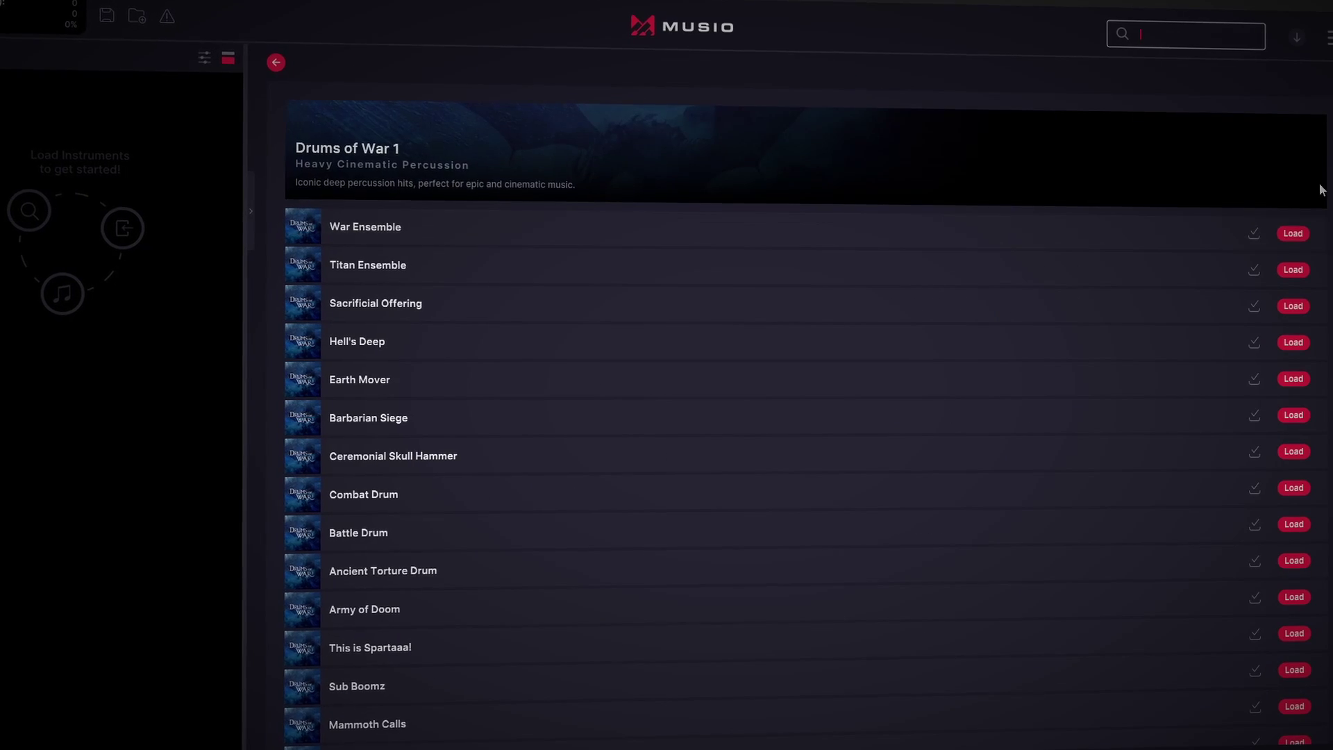
{"action": "scroll", "coordinate": [798, 452], "scroll_direction": "down", "scroll_amount": 2}
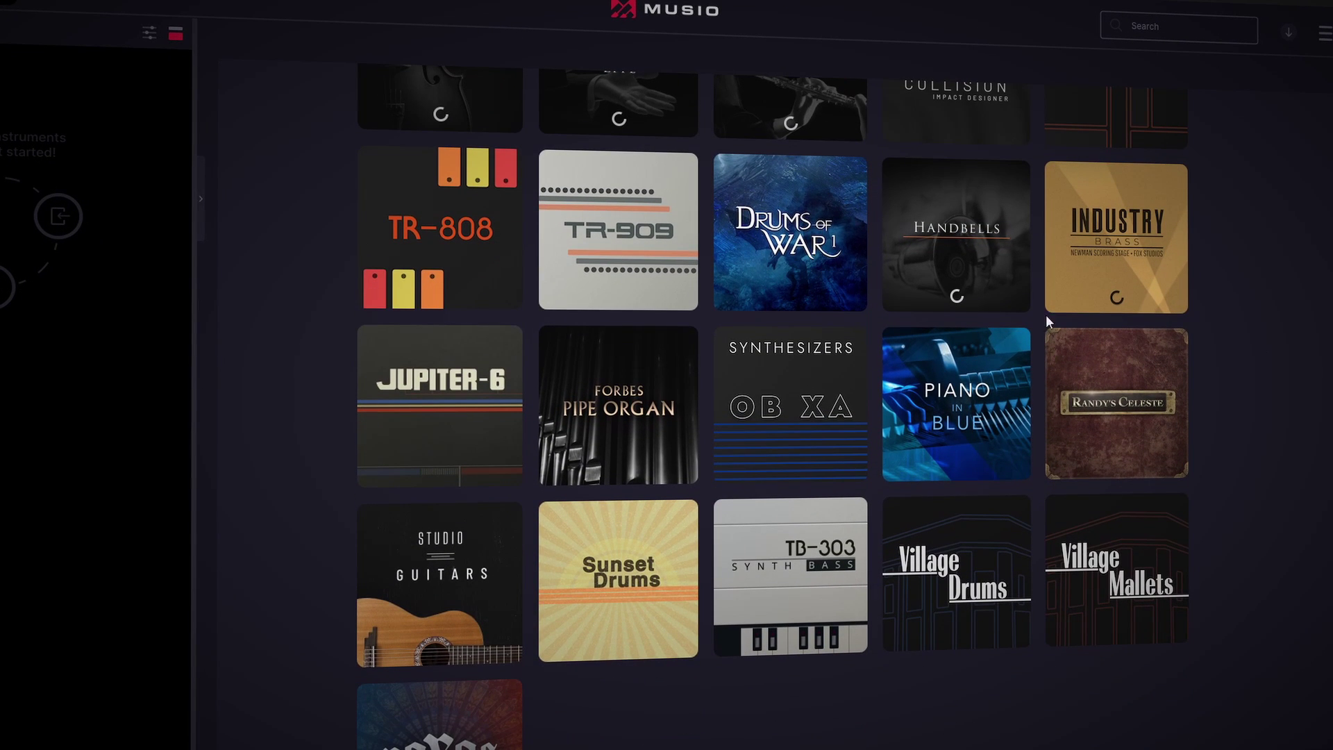
{"action": "left_click", "coordinate": [825, 229]}
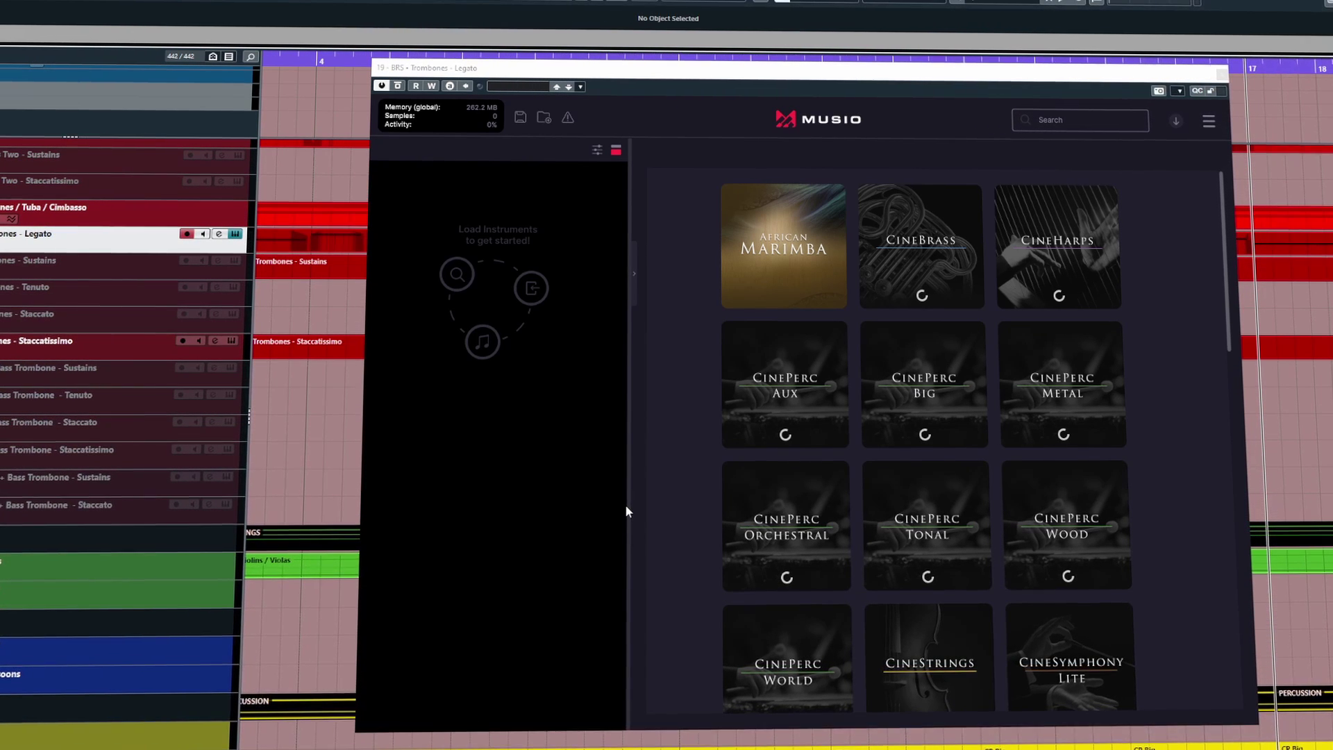
Open the CineBrass collection and search the Musio library for "trumpet"
{"action": "left_click", "coordinate": [931, 259]}
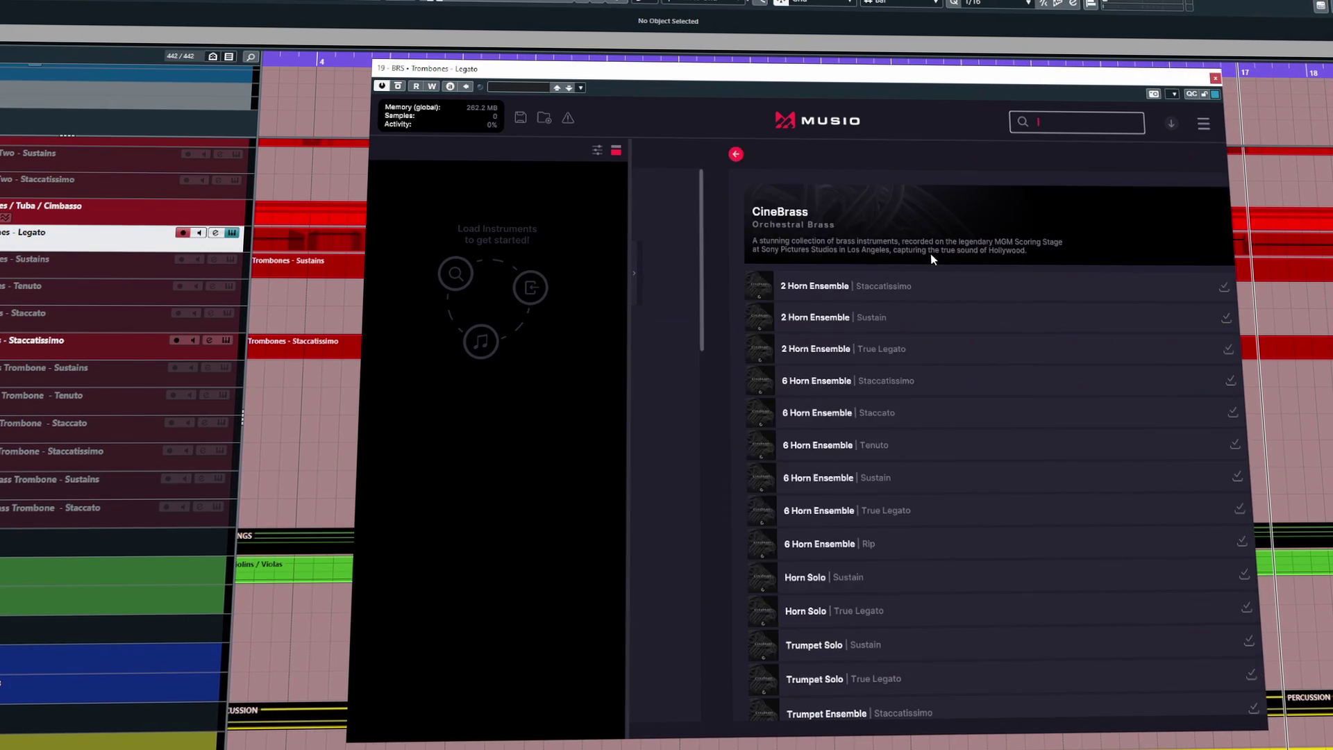
{"action": "left_click", "coordinate": [1061, 123]}
{"action": "type", "text": "trumpet"}
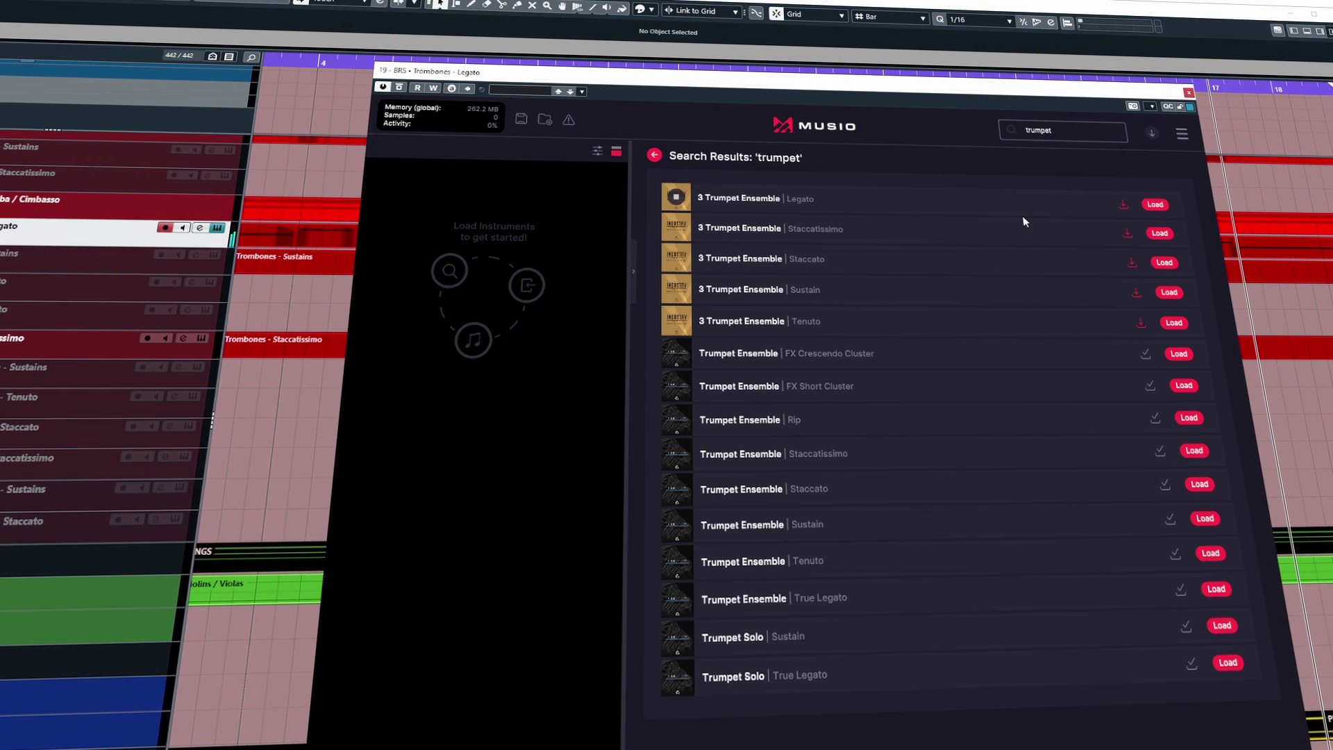
Load the 3 Trumpet Ensemble Legato patch from the search results and remove it from the loaded instruments
{"action": "left_click", "coordinate": [1125, 207]}
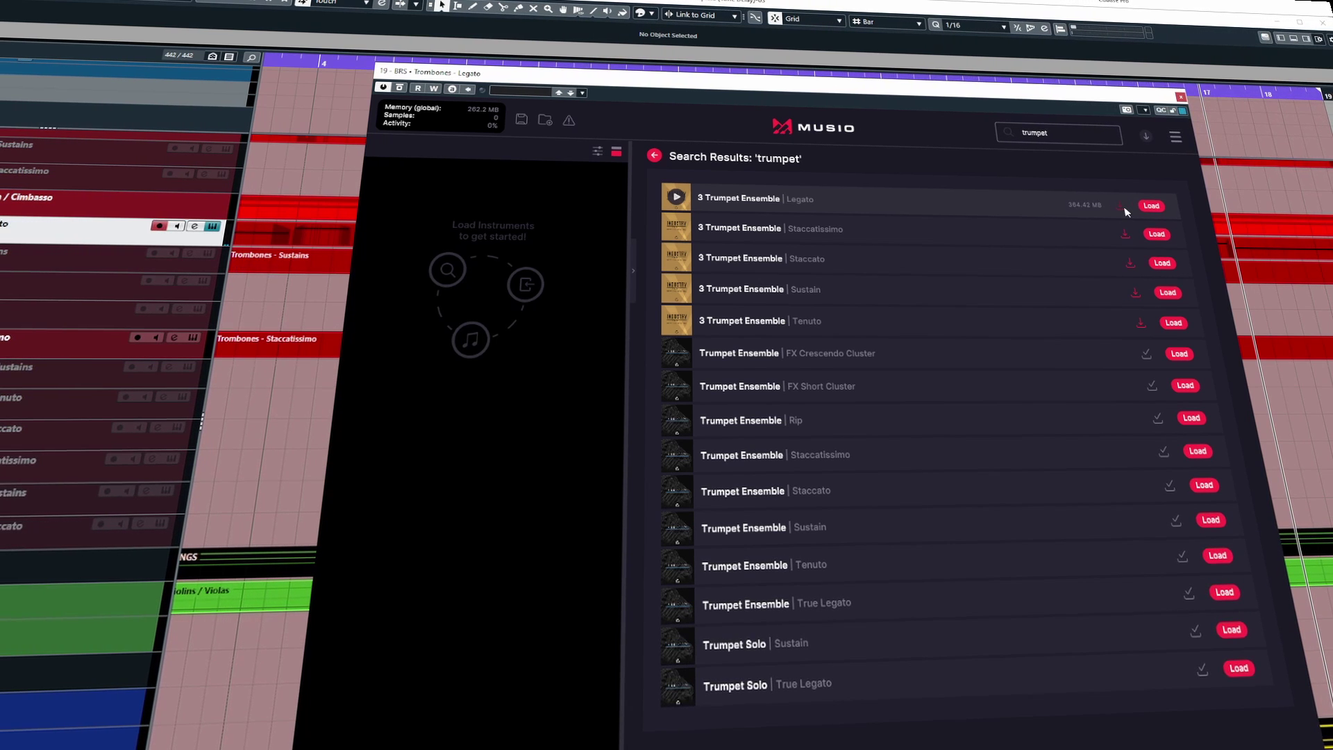
{"action": "left_click", "coordinate": [1153, 207]}
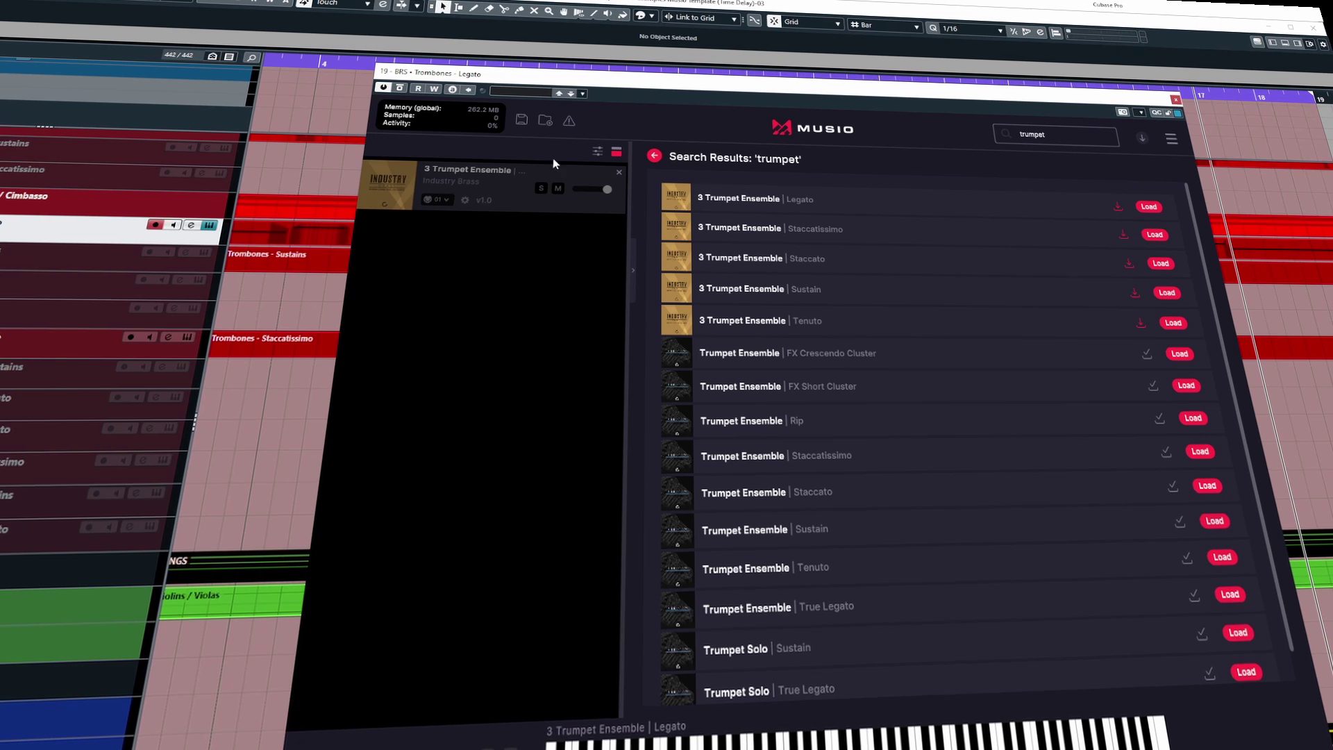
{"action": "left_click", "coordinate": [621, 170]}
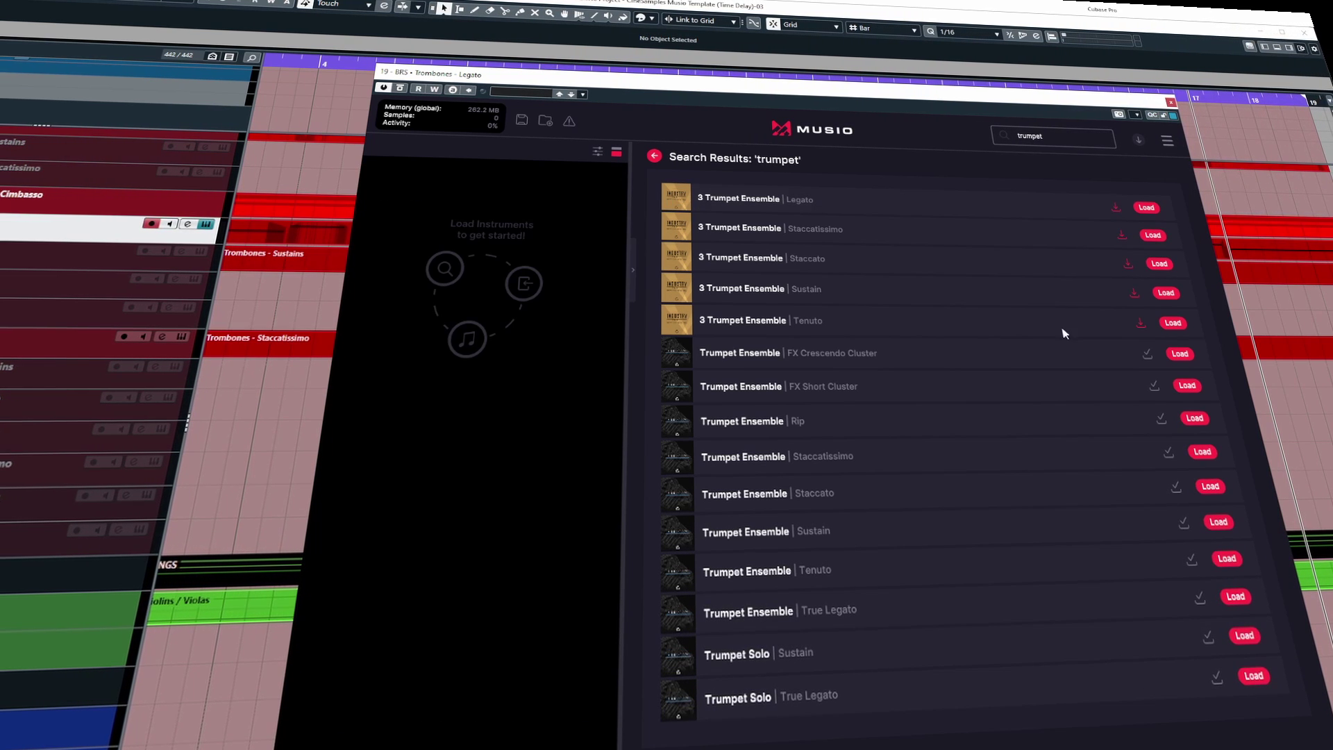
Load the Trumpet Ensemble FX Crescendo Cluster, FX Short Cluster and Rip patches into the Trombones - Legato Musio instance
{"action": "left_click", "coordinate": [1180, 354]}
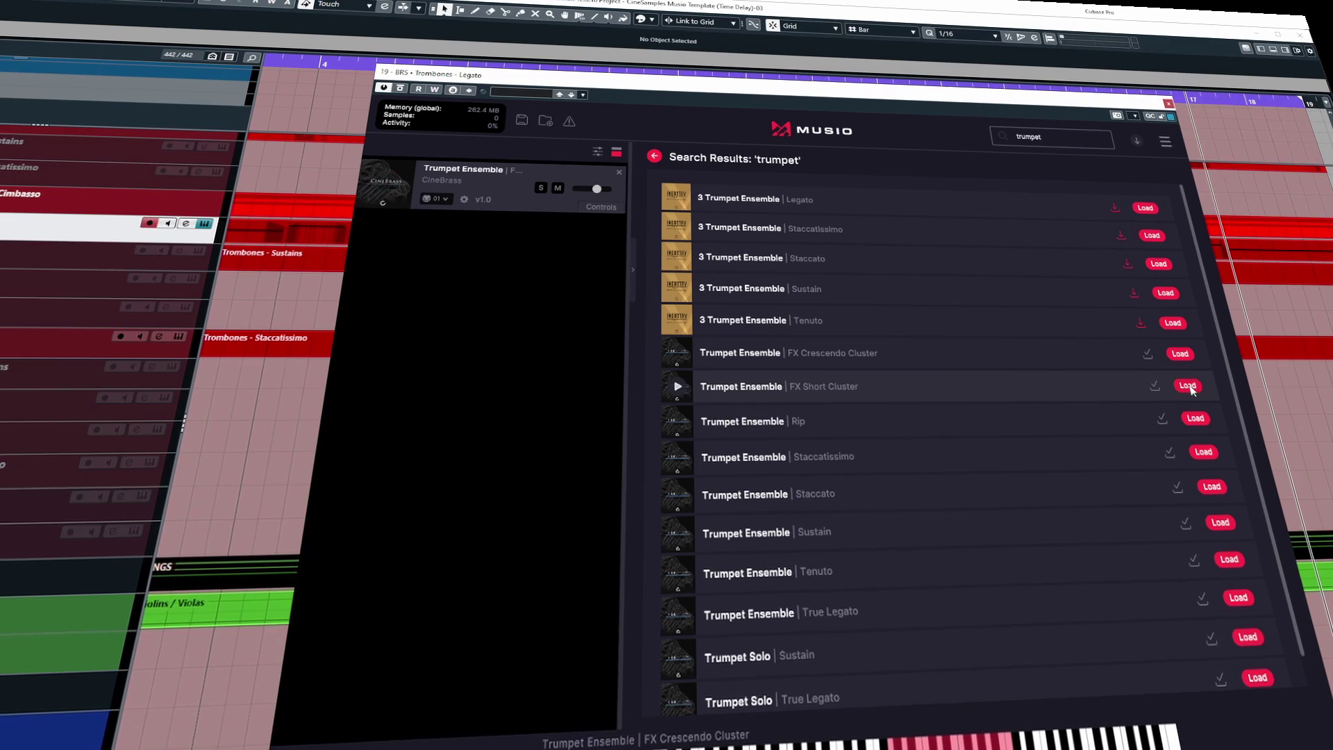
{"action": "left_click", "coordinate": [1188, 386]}
{"action": "left_click", "coordinate": [1196, 419]}
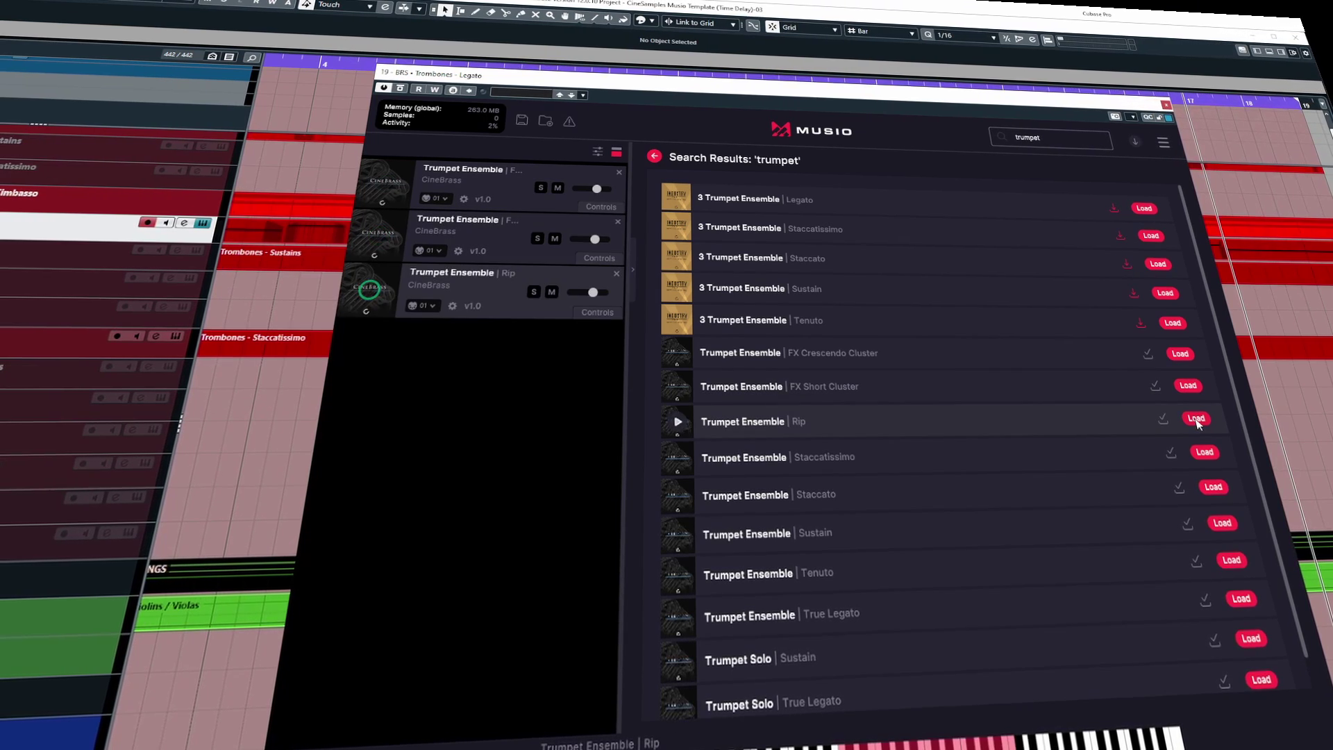